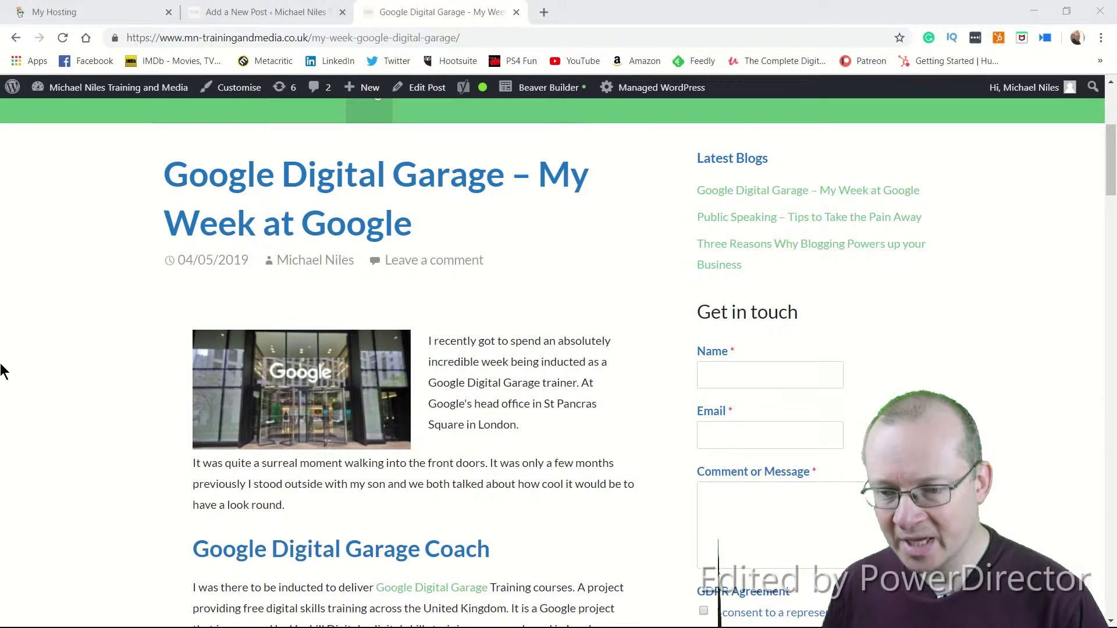
Step: Review the example post's title and text, then title the new post 'Are you Social Media Savvy?'
{"action": "left_click_drag", "start_coordinate": [165, 175], "coordinate": [474, 231]}
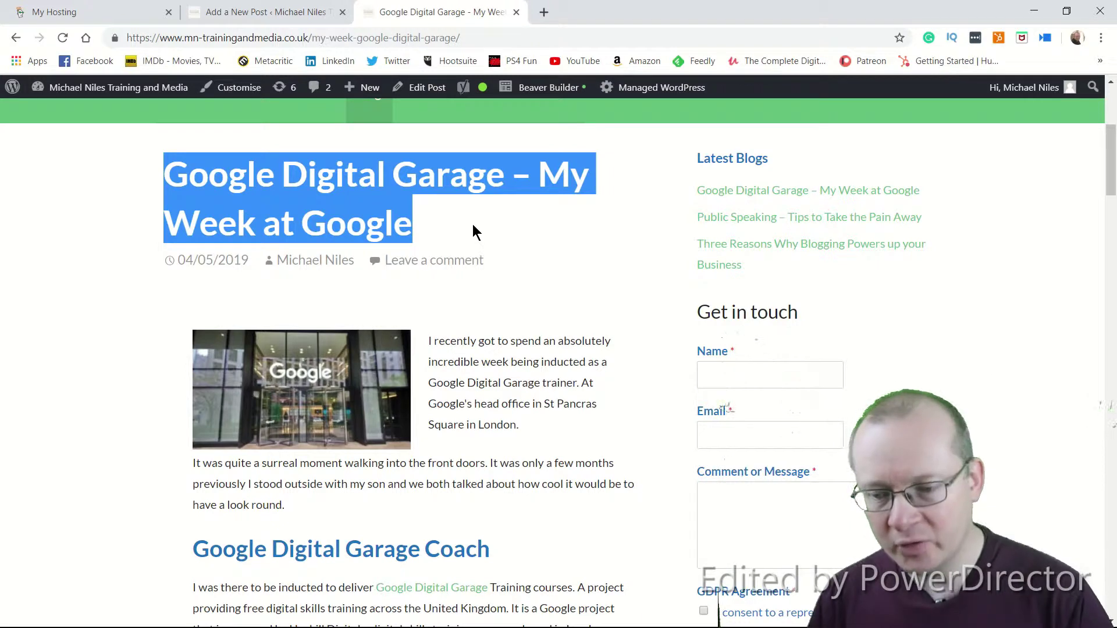
{"action": "scroll", "coordinate": [474, 231], "scroll_direction": "down", "scroll_amount": 5}
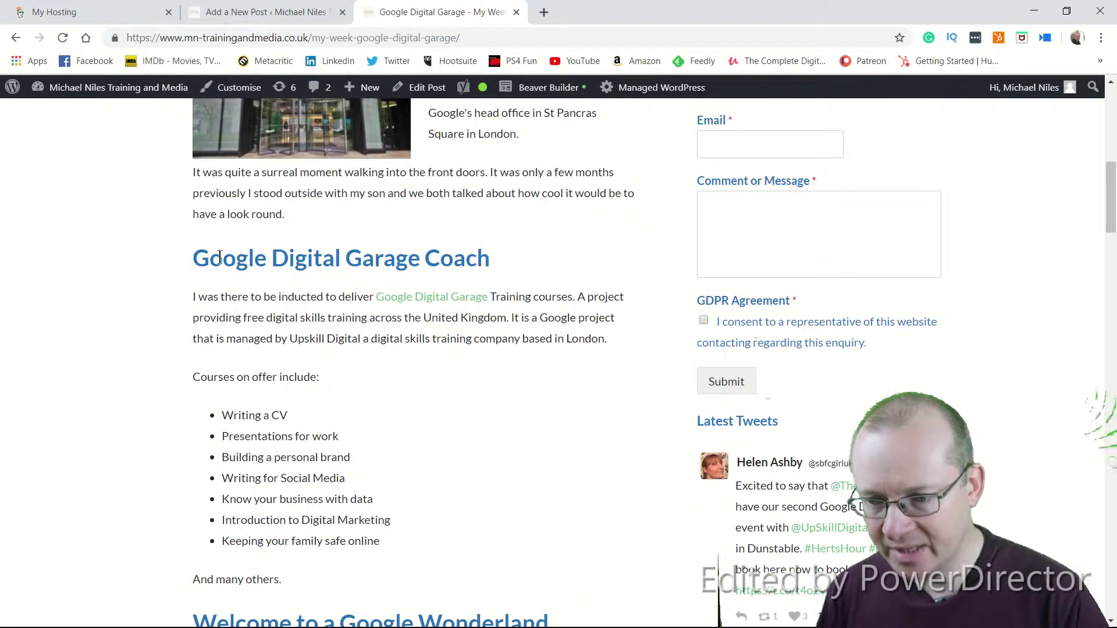
{"action": "left_click_drag", "start_coordinate": [196, 260], "coordinate": [540, 250]}
{"action": "scroll", "coordinate": [545, 250], "scroll_direction": "down", "scroll_amount": 5}
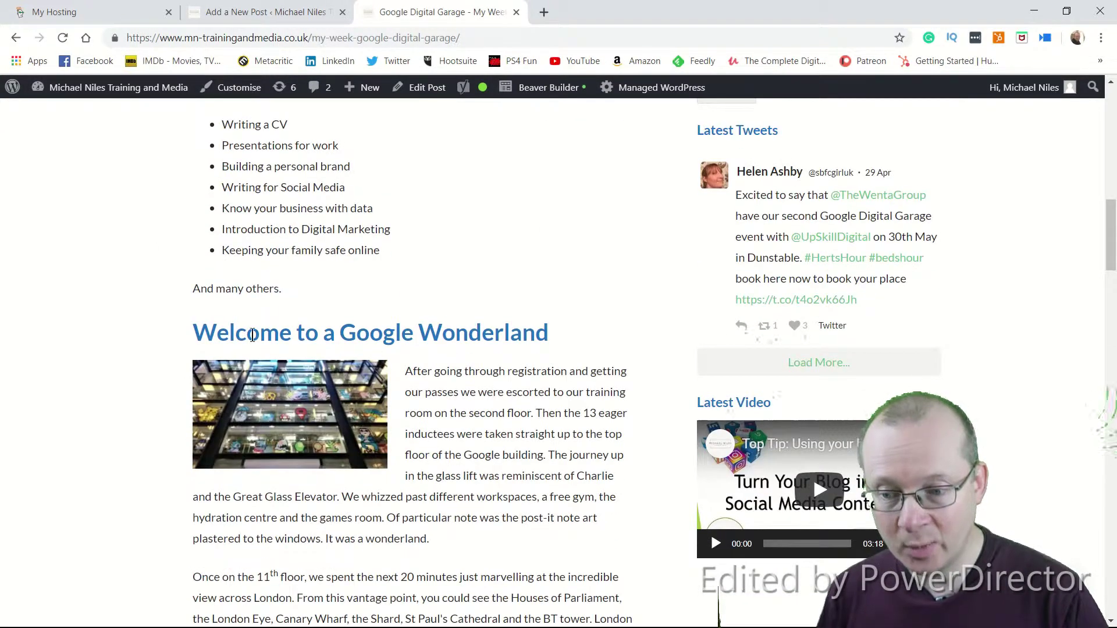
{"action": "scroll", "coordinate": [477, 324], "scroll_direction": "down", "scroll_amount": 7}
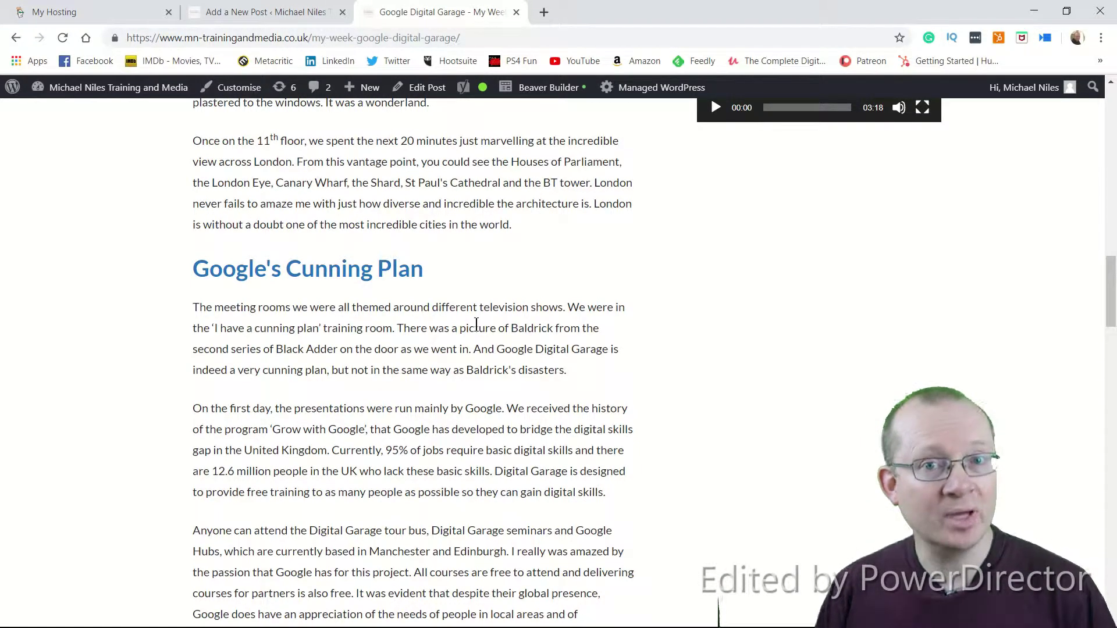
{"action": "key", "text": "ctrl+shift+Tab"}
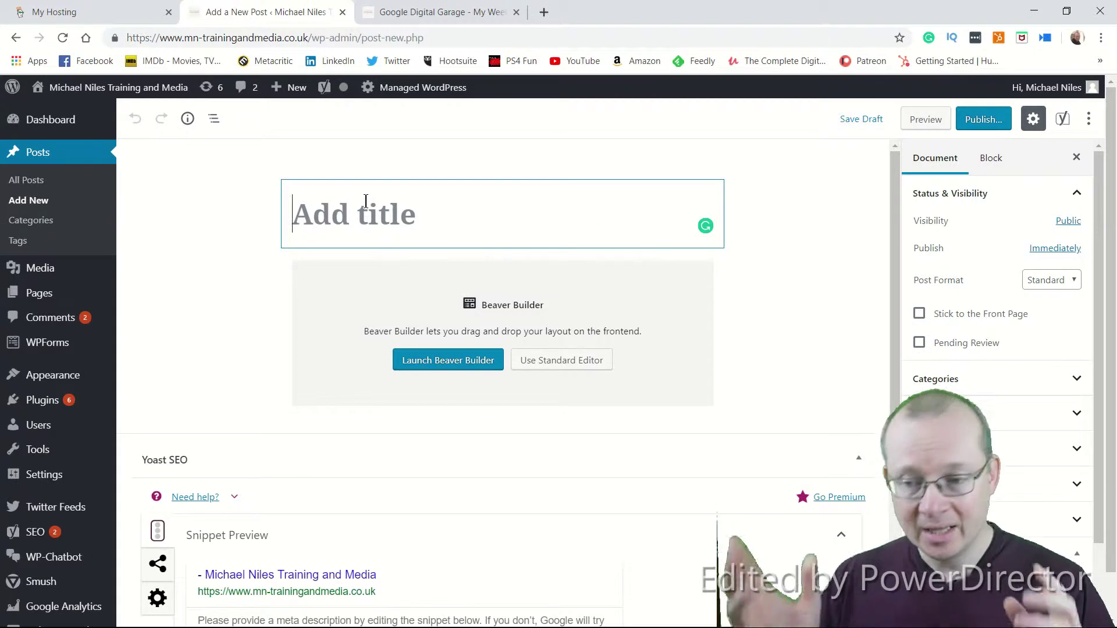
{"action": "type", "text": "Are"}
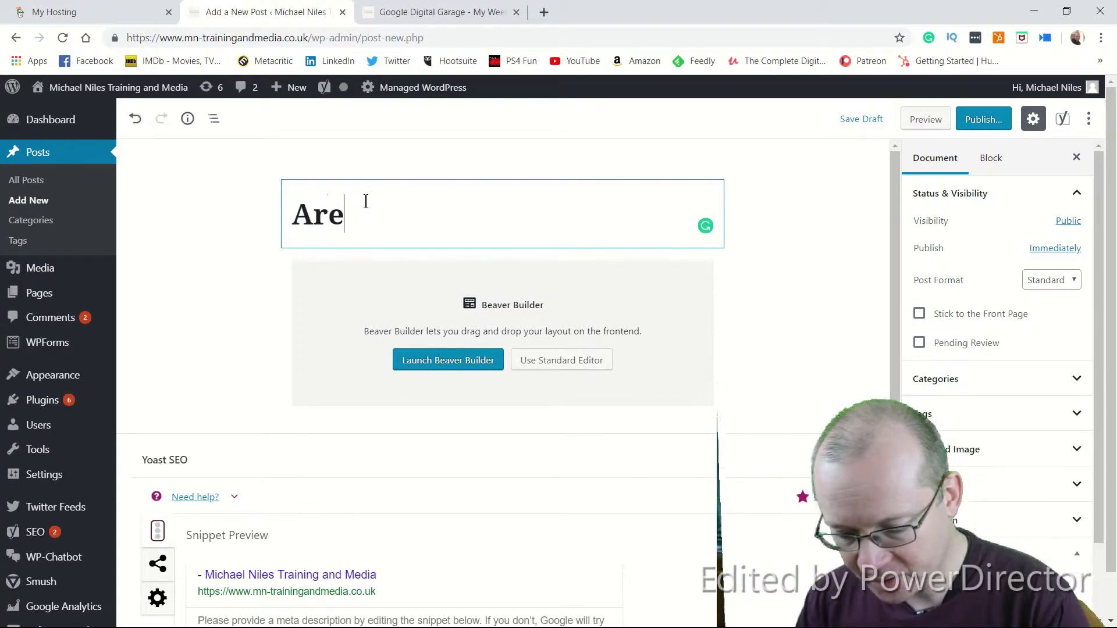
{"action": "type", "text": " you Social Media Savvy"}
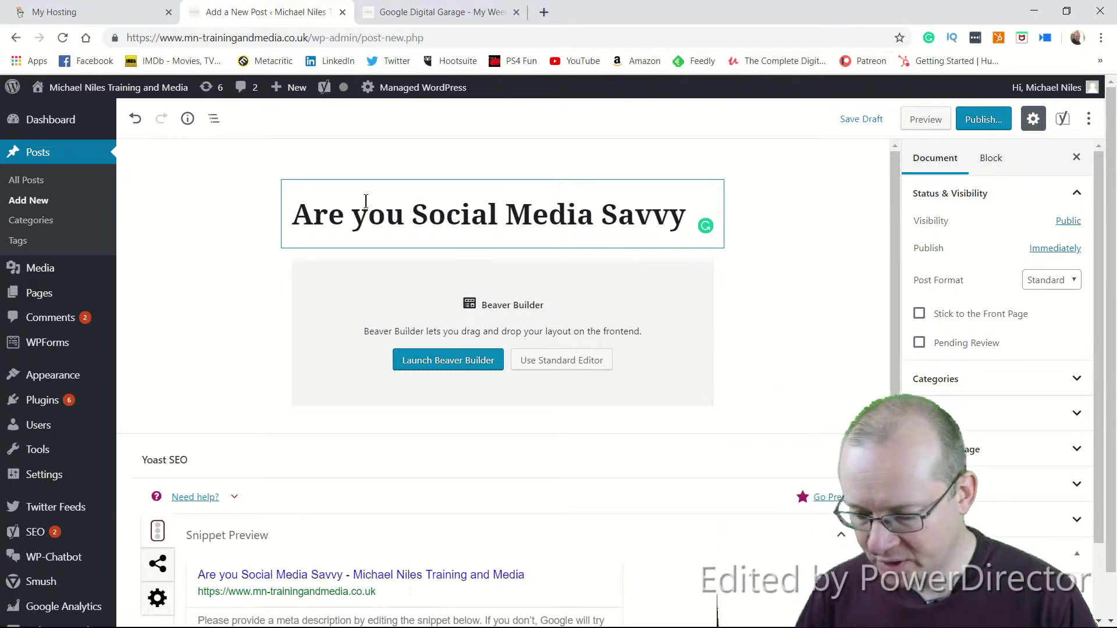
{"action": "type", "text": "?"}
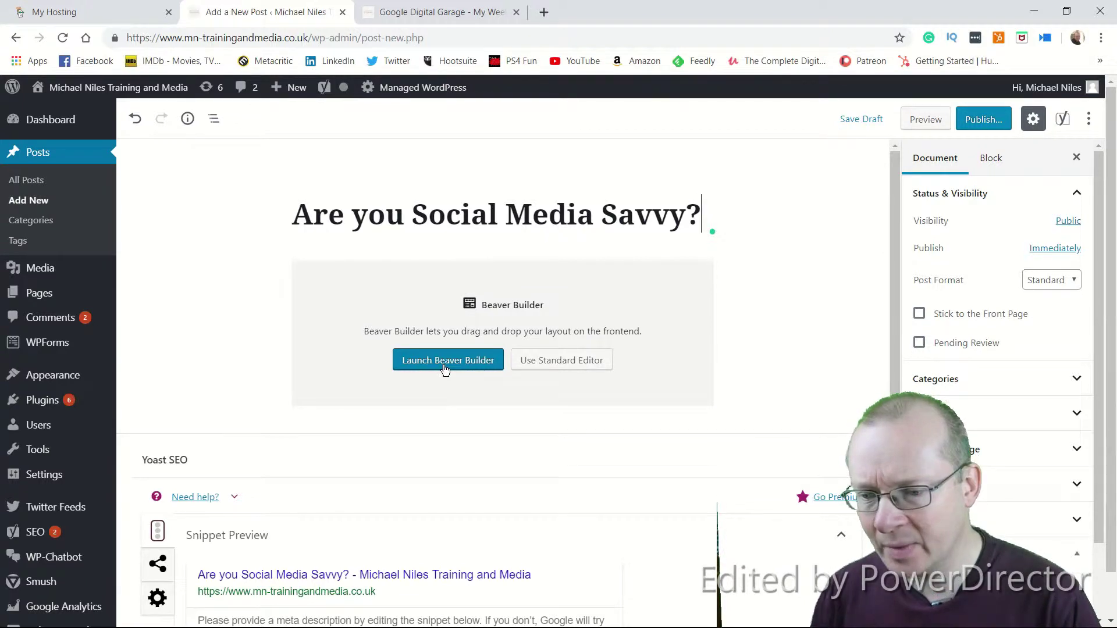
Step: Launch Beaver Builder on the new post and drop a Text Editor module into its empty body
{"action": "left_click", "coordinate": [444, 368]}
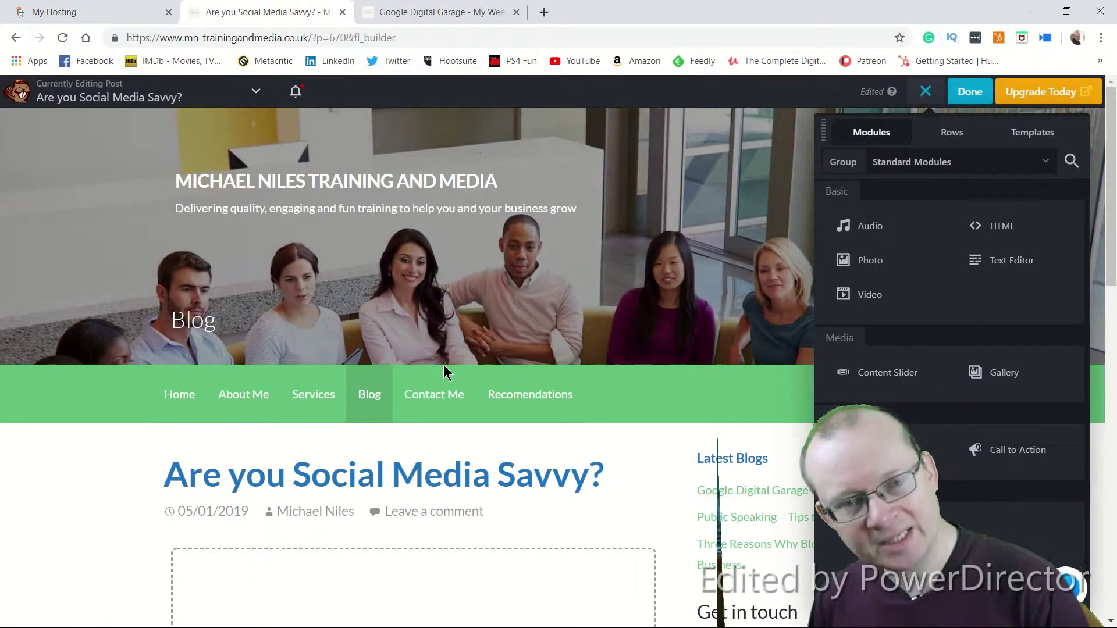
{"action": "scroll", "coordinate": [431, 476], "scroll_direction": "down", "scroll_amount": 3}
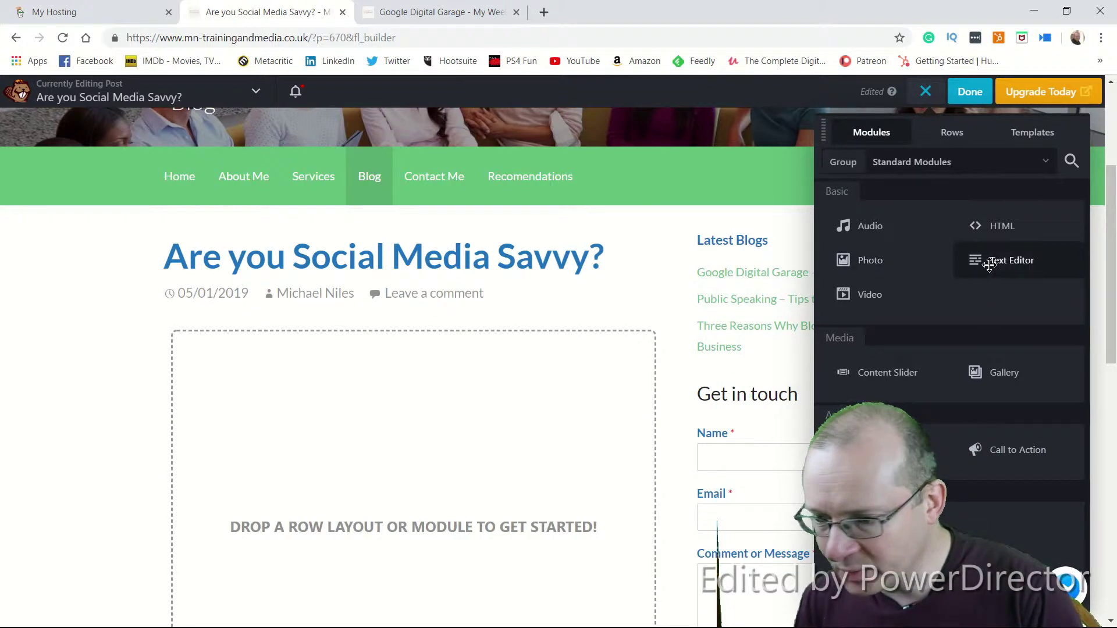
{"action": "left_click_drag", "start_coordinate": [993, 271], "coordinate": [273, 385]}
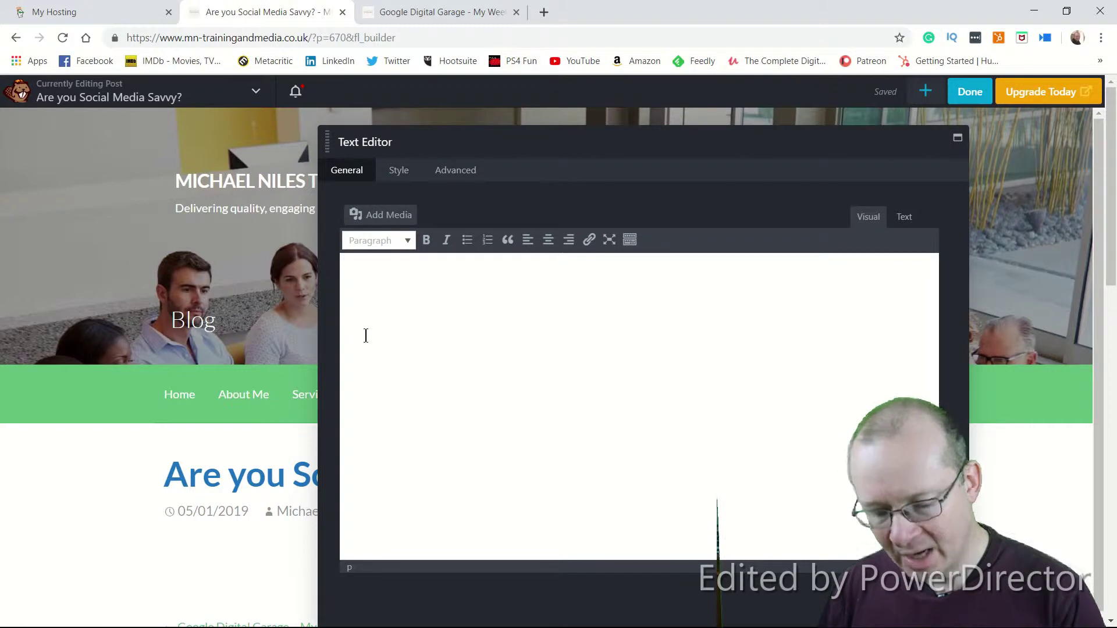
Step: Paste the prepared social media savvy article into the Text Editor and scroll through it
{"action": "left_click", "coordinate": [366, 336]}
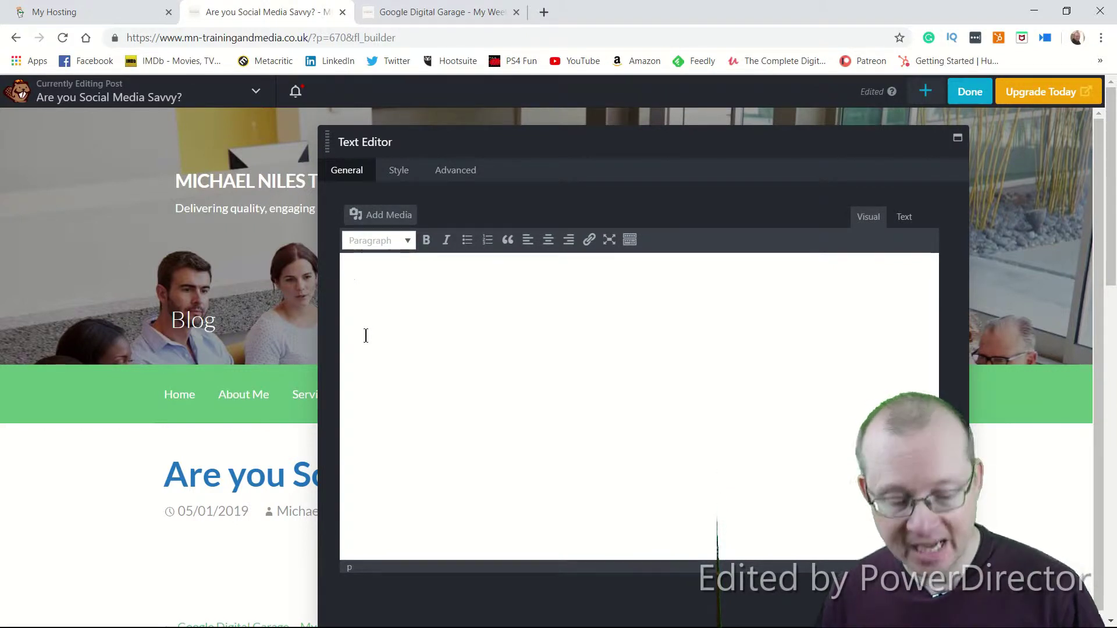
{"action": "key", "text": "ctrl+v"}
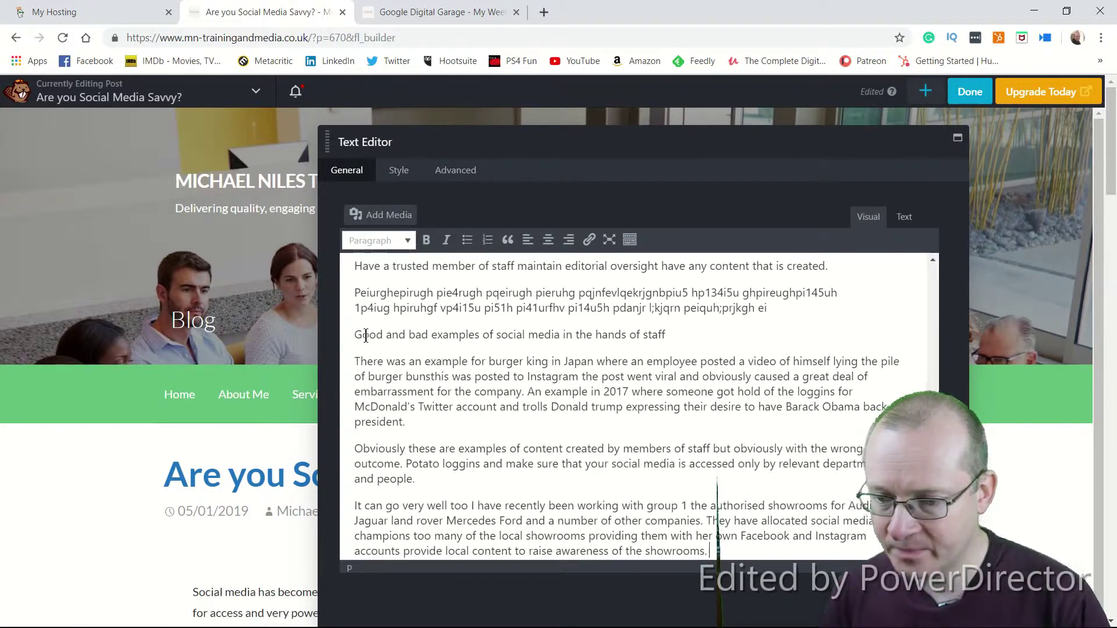
{"action": "scroll", "coordinate": [536, 382], "scroll_direction": "down", "scroll_amount": 10}
{"action": "scroll", "coordinate": [537, 382], "scroll_direction": "up", "scroll_amount": 10}
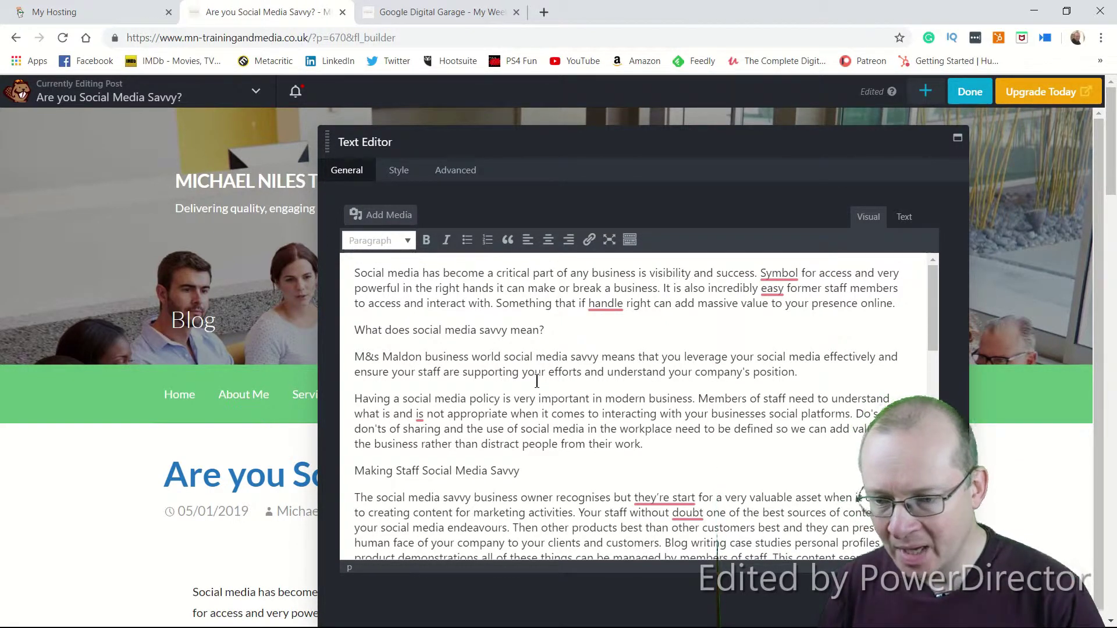
{"action": "scroll", "coordinate": [529, 349], "scroll_direction": "down", "scroll_amount": 10}
{"action": "scroll", "coordinate": [529, 349], "scroll_direction": "down", "scroll_amount": 4}
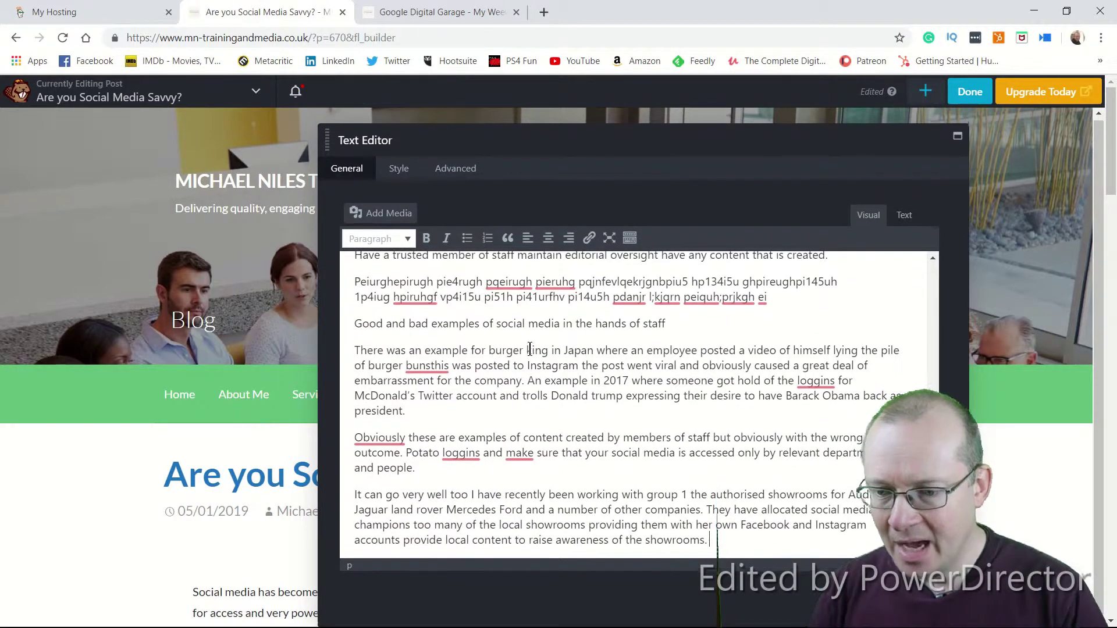
{"action": "scroll", "coordinate": [529, 349], "scroll_direction": "up", "scroll_amount": 15}
{"action": "scroll", "coordinate": [515, 367], "scroll_direction": "down", "scroll_amount": 1}
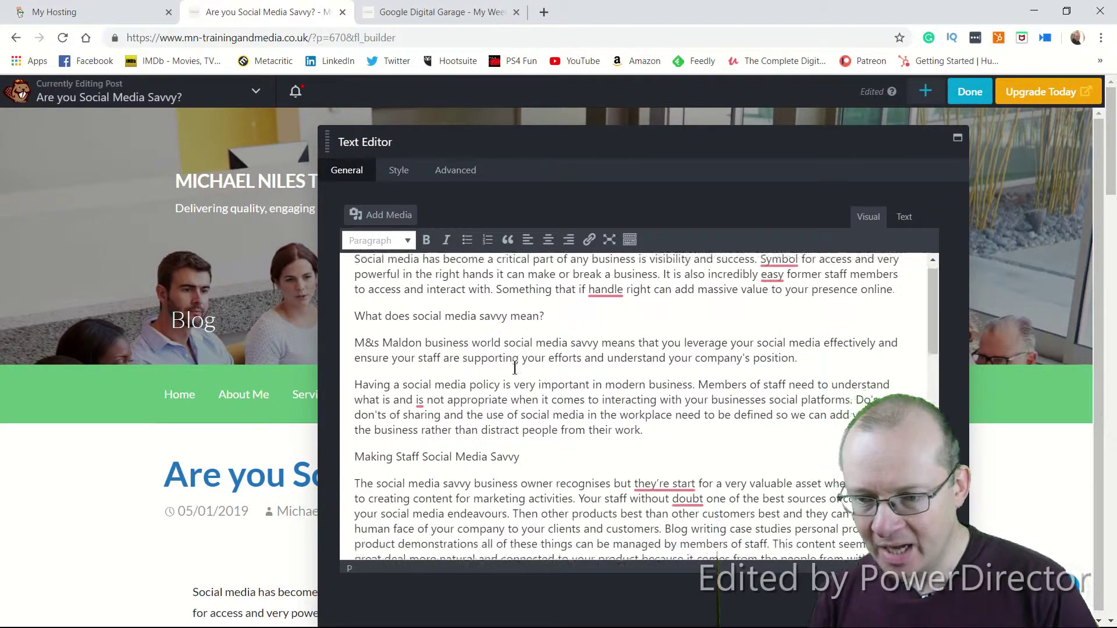
{"action": "scroll", "coordinate": [515, 368], "scroll_direction": "up", "scroll_amount": 2}
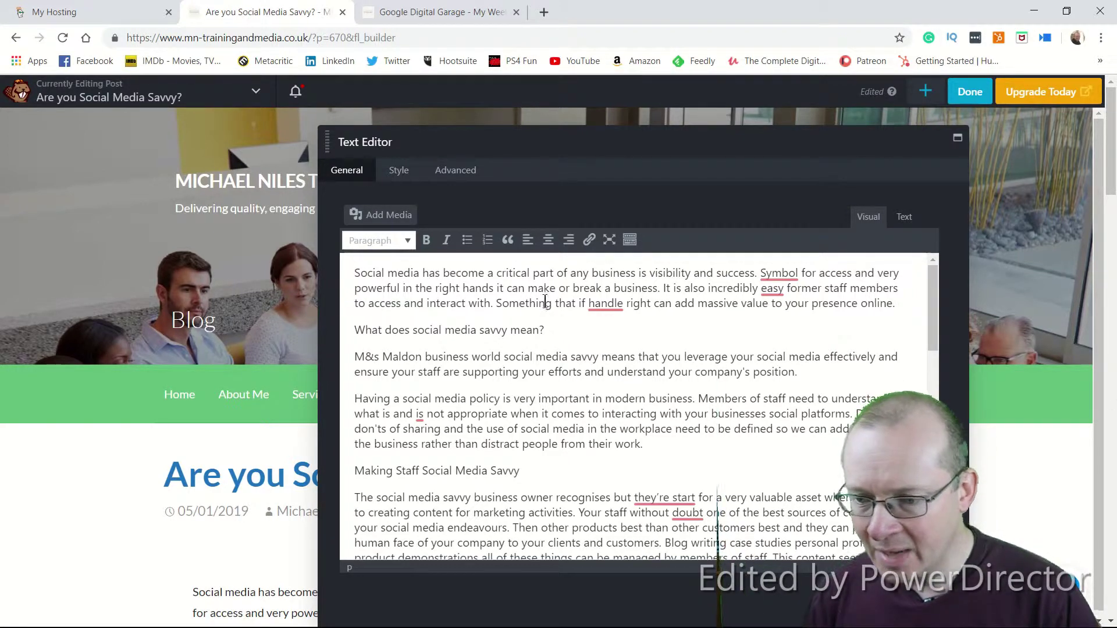
Step: Select the line 'What does social media savvy mean?' and open the paragraph format list
{"action": "left_click", "coordinate": [554, 331]}
{"action": "left_click_drag", "start_coordinate": [554, 331], "coordinate": [347, 324]}
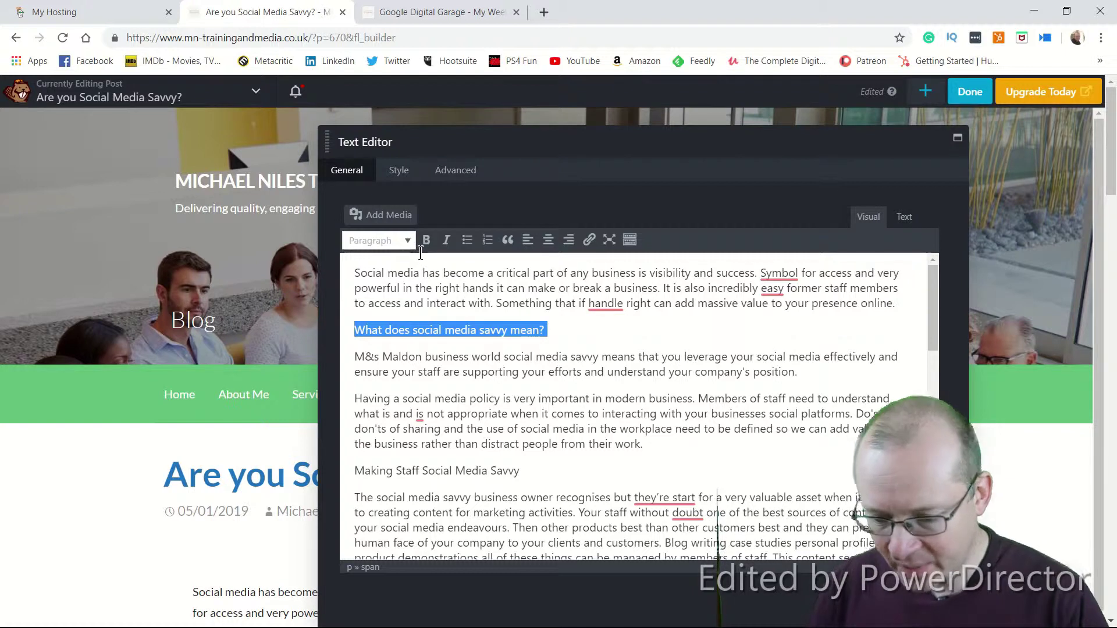
{"action": "scroll", "coordinate": [420, 252], "scroll_direction": "up", "scroll_amount": 6}
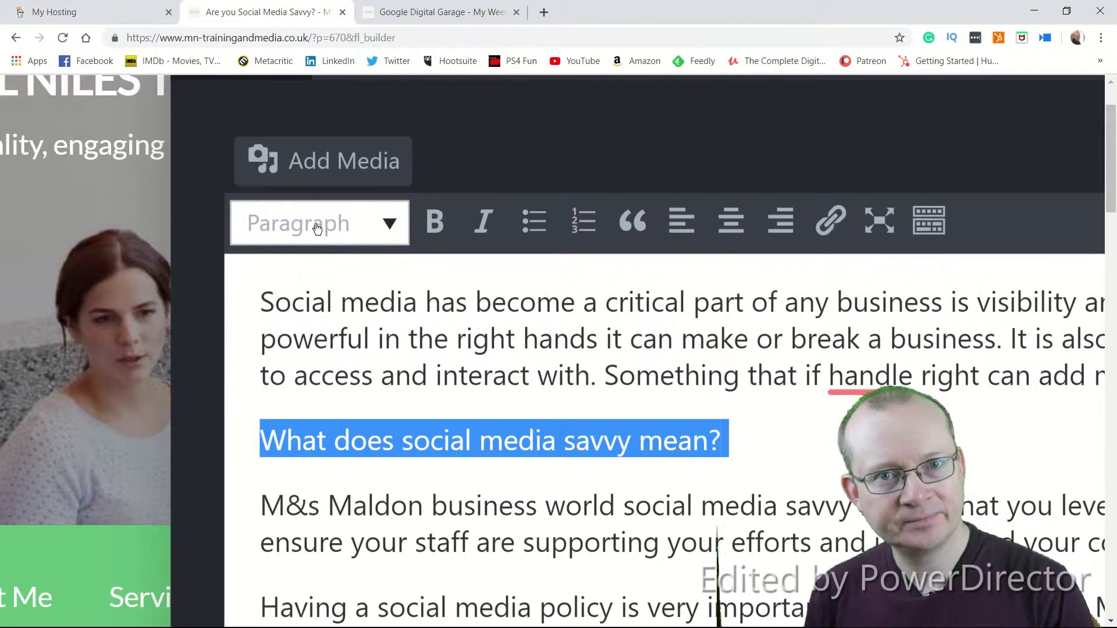
{"action": "left_click", "coordinate": [400, 228]}
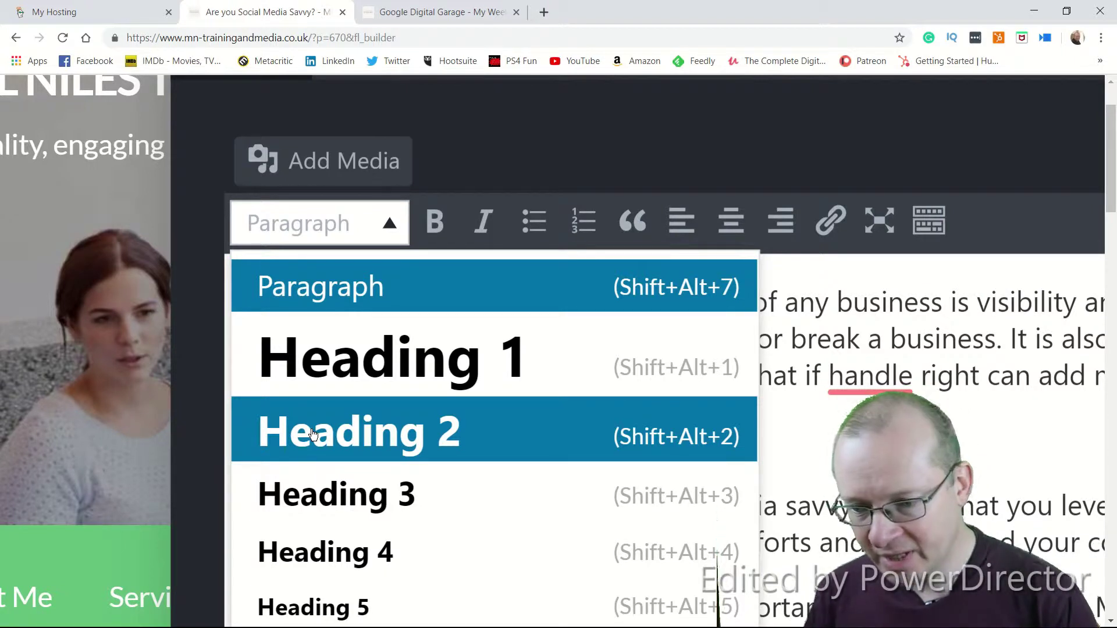
Step: Apply Heading 2 to 'What does social media savvy mean?', reset zoom, and move the editor panel right
{"action": "left_click", "coordinate": [340, 429]}
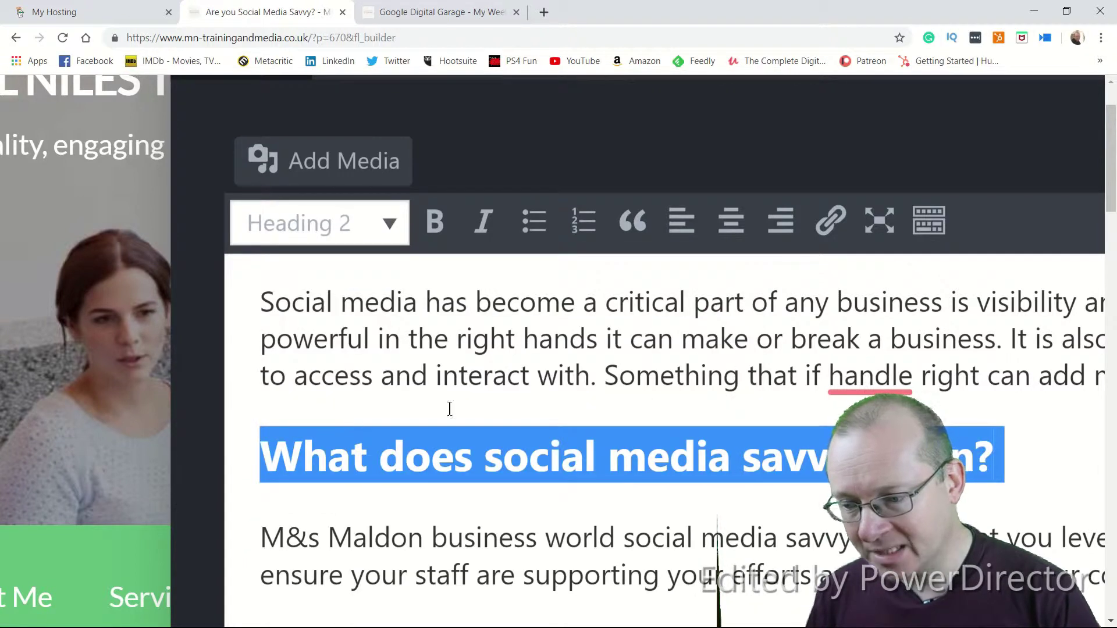
{"action": "key", "text": "ctrl+0"}
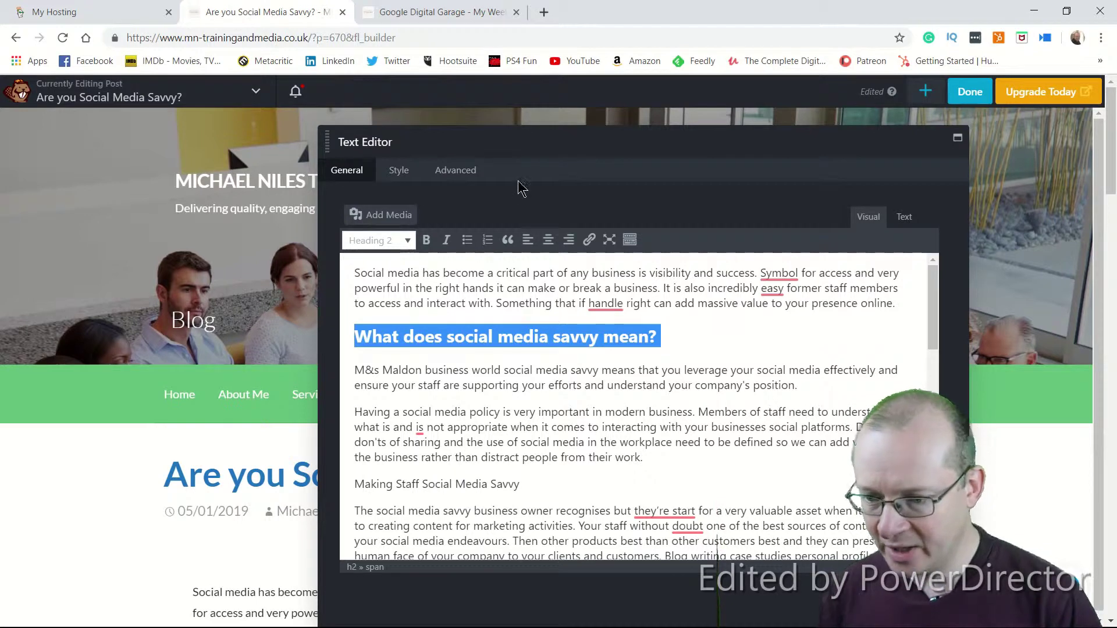
{"action": "left_click_drag", "start_coordinate": [507, 143], "coordinate": [739, 141]}
{"action": "scroll", "coordinate": [287, 391], "scroll_direction": "down", "scroll_amount": 4}
{"action": "scroll", "coordinate": [286, 391], "scroll_direction": "down", "scroll_amount": 2}
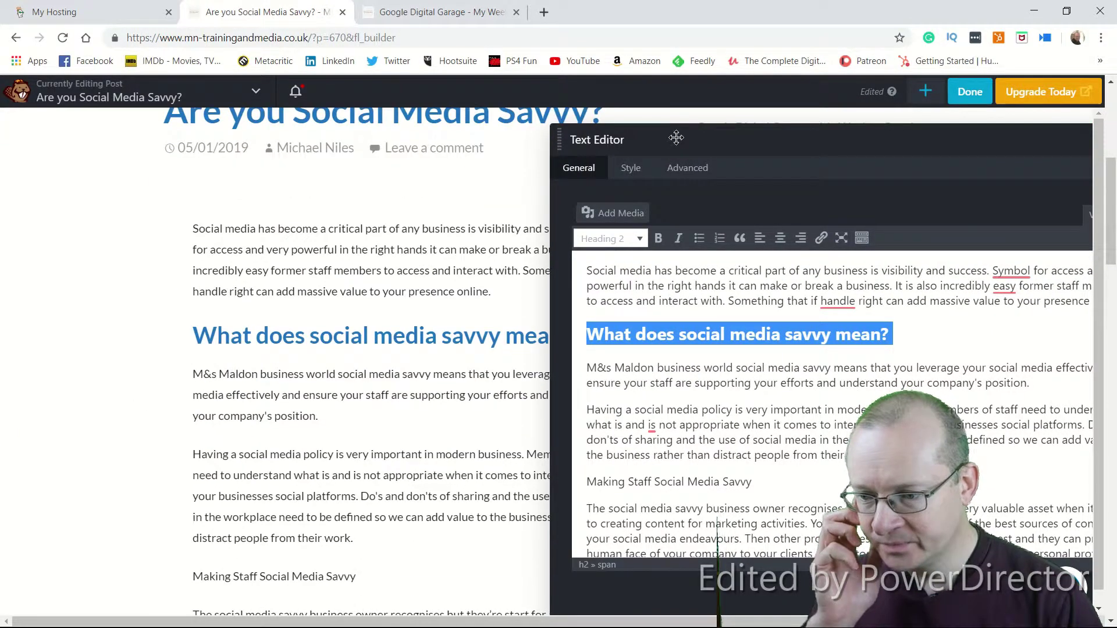
{"action": "left_click_drag", "start_coordinate": [716, 144], "coordinate": [788, 143]}
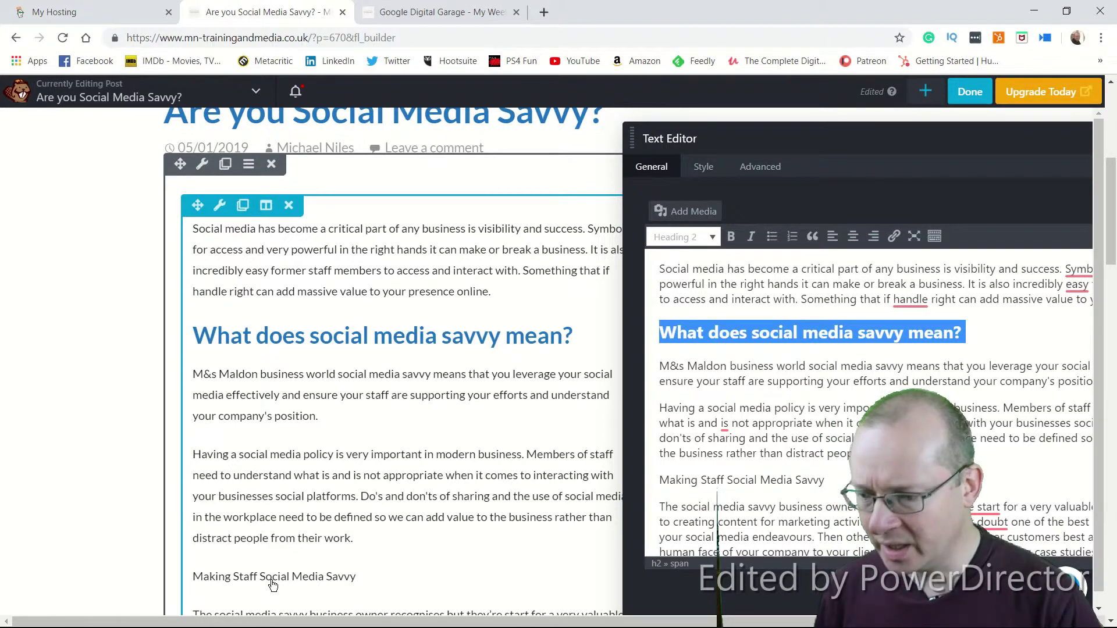
Step: Make 'Making Staff Social Media Savvy' and 'Keeping to your Brand' Heading 2 subtitles
{"action": "left_click_drag", "start_coordinate": [826, 480], "coordinate": [656, 484]}
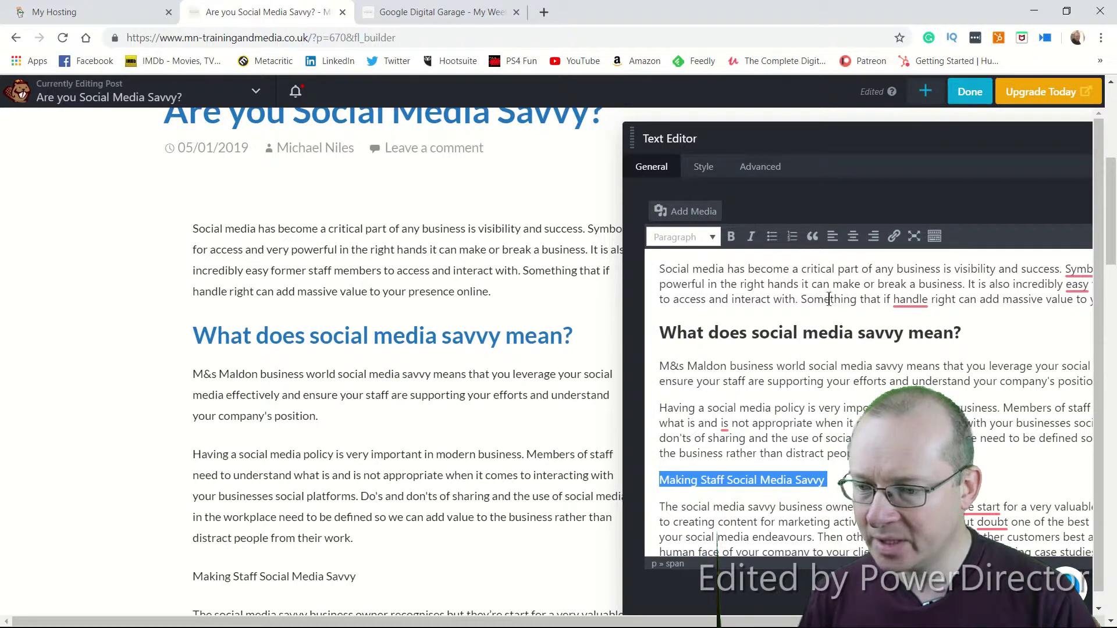
{"action": "left_click", "coordinate": [707, 249]}
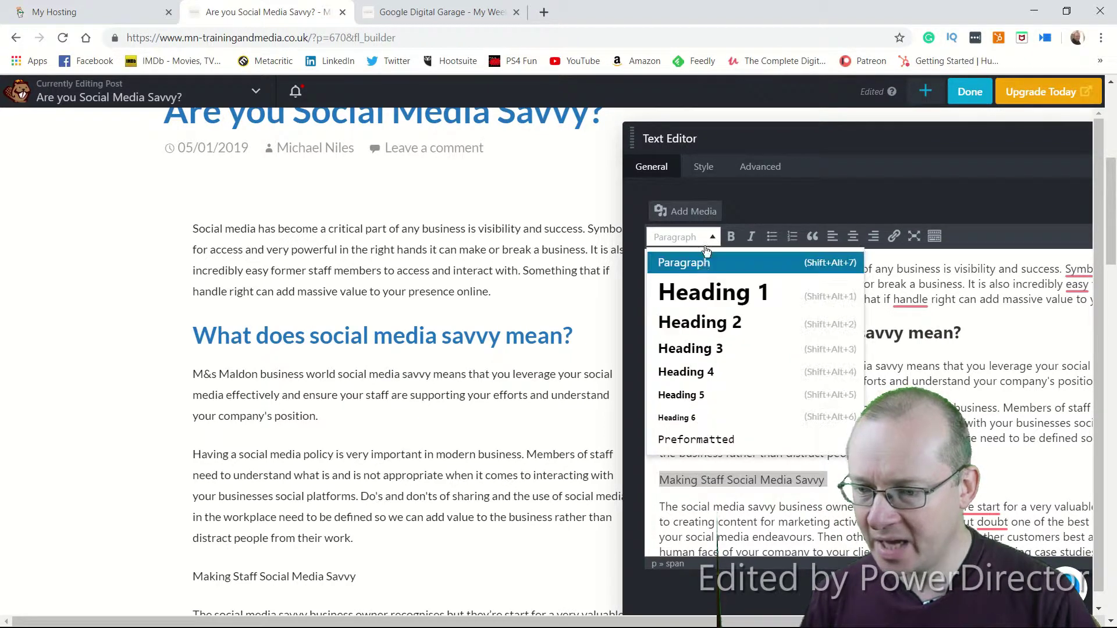
{"action": "left_click", "coordinate": [716, 321]}
{"action": "scroll", "coordinate": [715, 319], "scroll_direction": "down", "scroll_amount": 5}
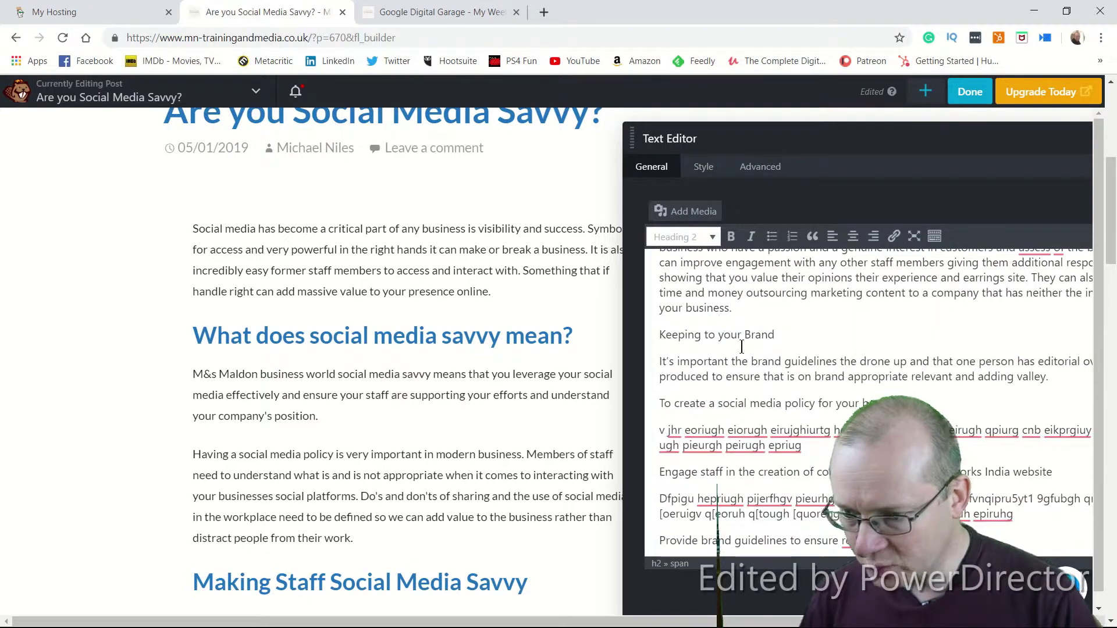
{"action": "left_click_drag", "start_coordinate": [779, 335], "coordinate": [651, 326]}
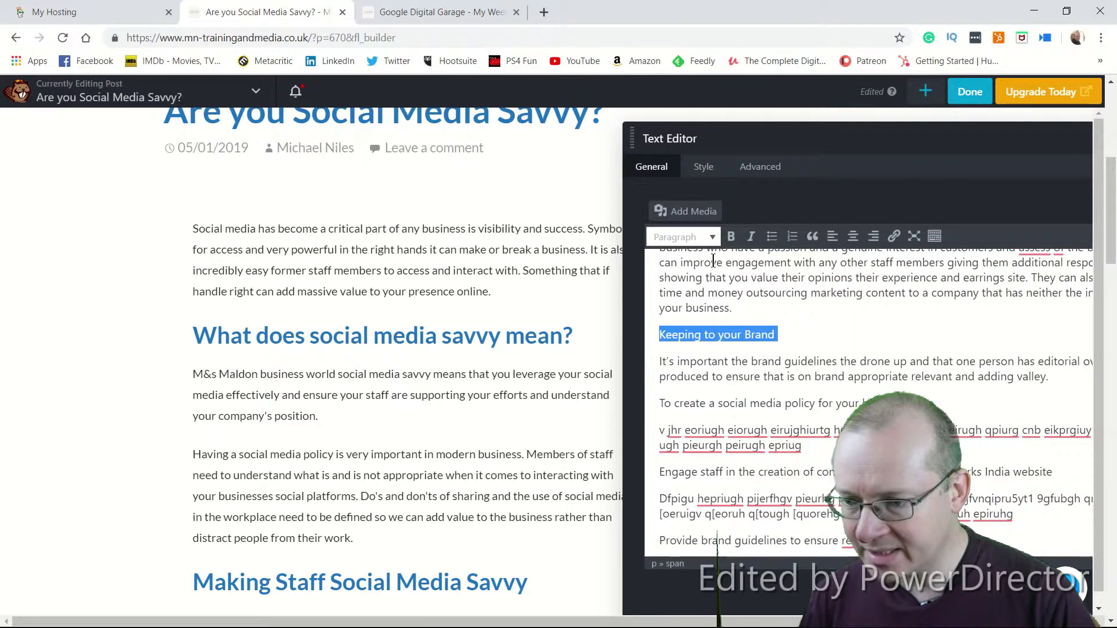
{"action": "left_click", "coordinate": [713, 237]}
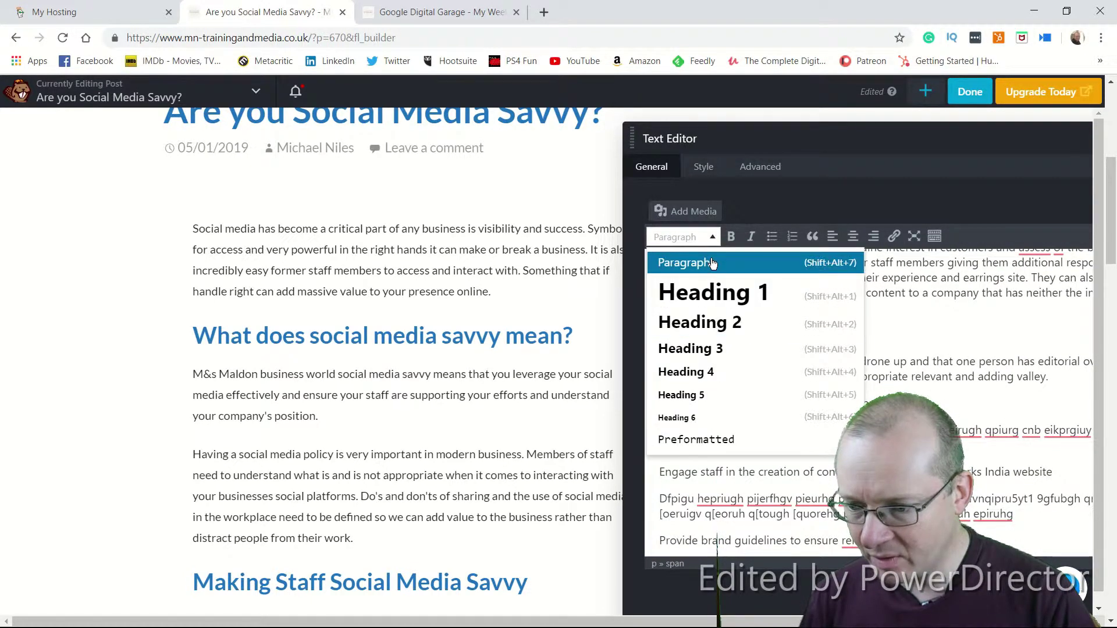
{"action": "left_click", "coordinate": [704, 321]}
Step: Make the 'Good and bad examples…' subtitle a Heading 2 as well
{"action": "scroll", "coordinate": [704, 321], "scroll_direction": "down", "scroll_amount": 5}
{"action": "scroll", "coordinate": [703, 320], "scroll_direction": "up", "scroll_amount": 2}
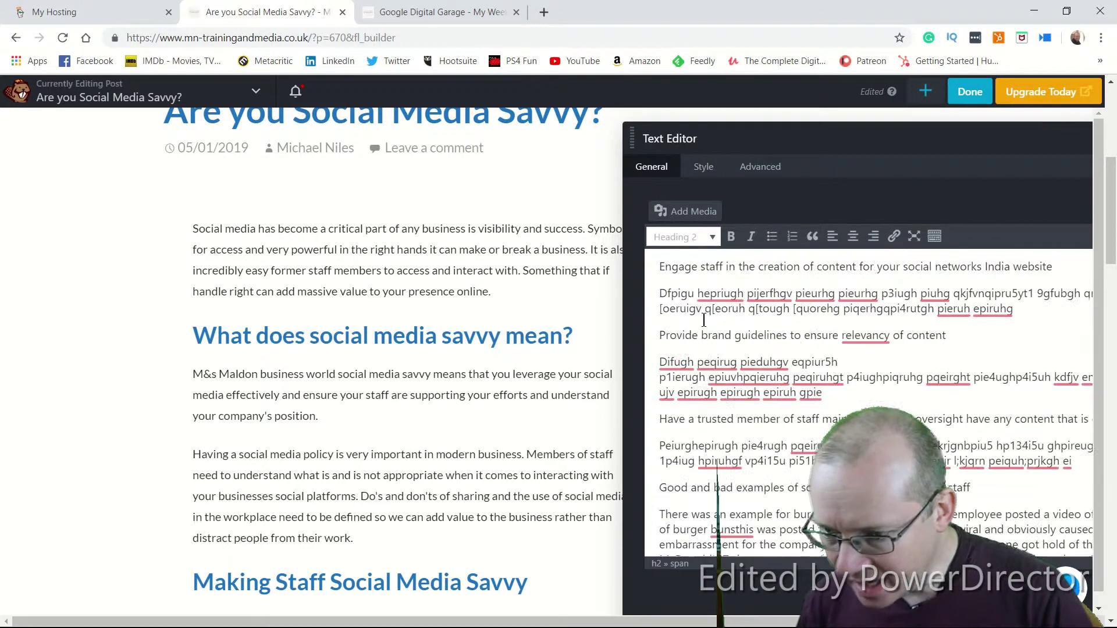
{"action": "scroll", "coordinate": [703, 320], "scroll_direction": "down", "scroll_amount": 3}
{"action": "scroll", "coordinate": [704, 320], "scroll_direction": "down", "scroll_amount": 3}
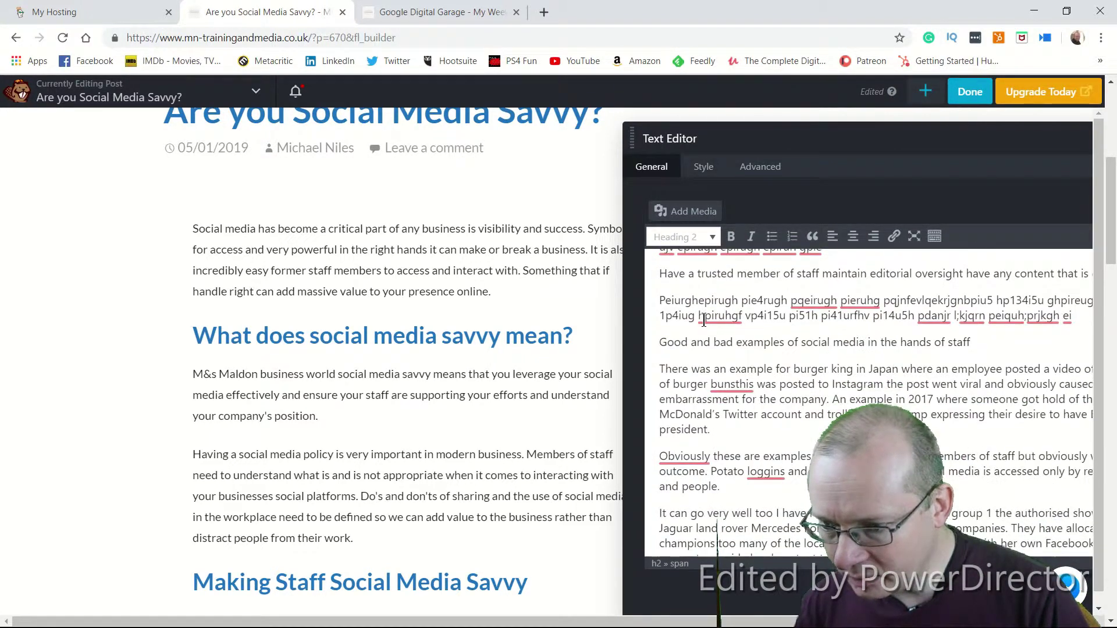
{"action": "left_click_drag", "start_coordinate": [979, 344], "coordinate": [652, 348]}
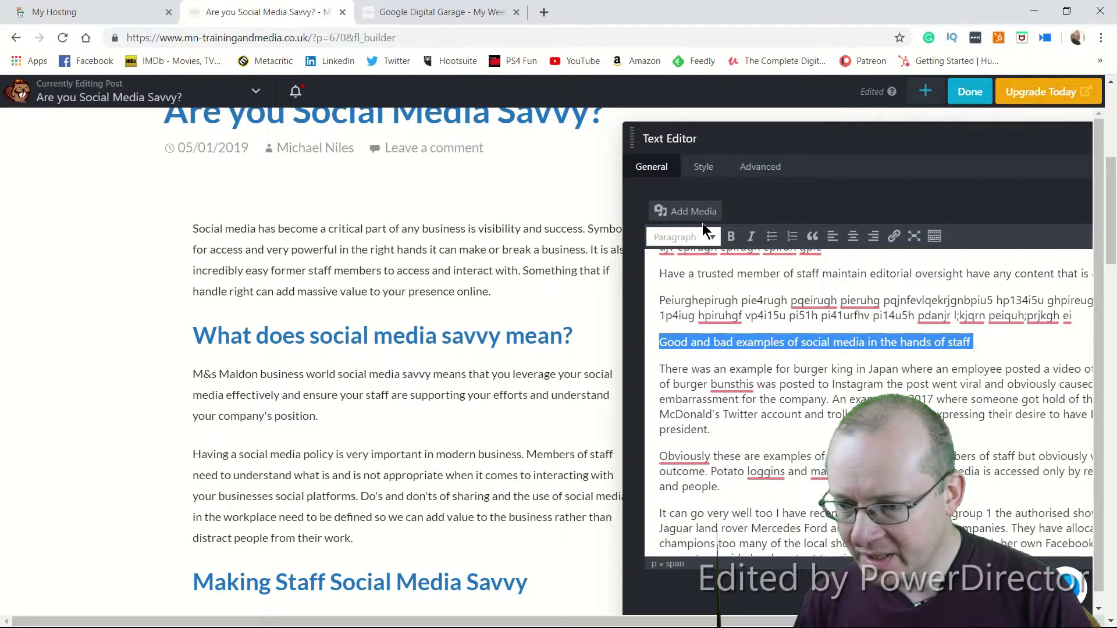
{"action": "left_click", "coordinate": [713, 239]}
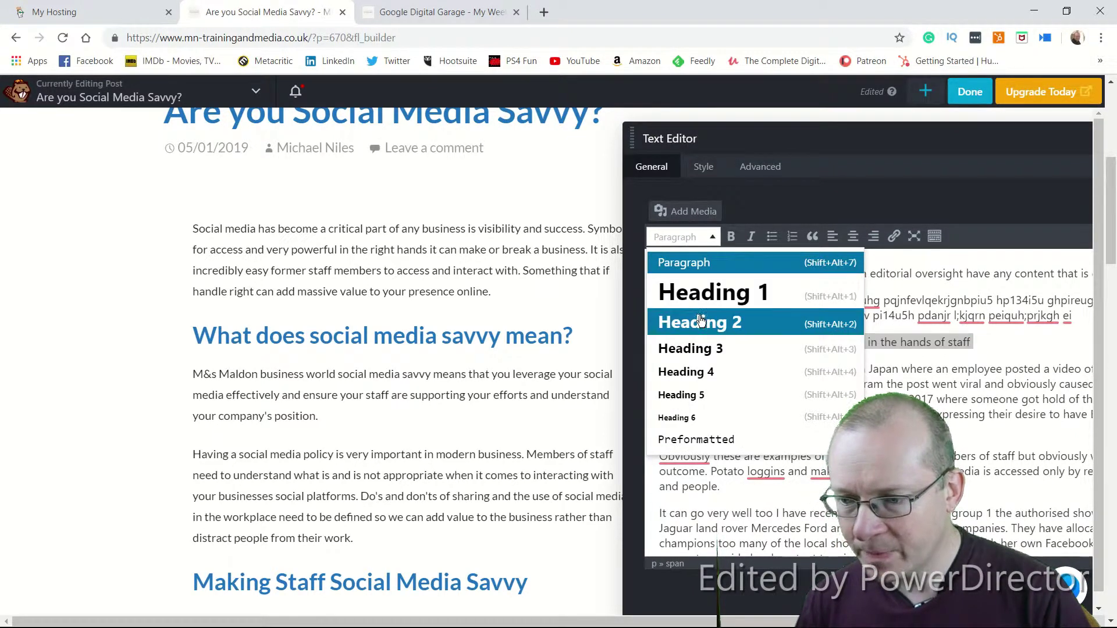
{"action": "left_click", "coordinate": [699, 318]}
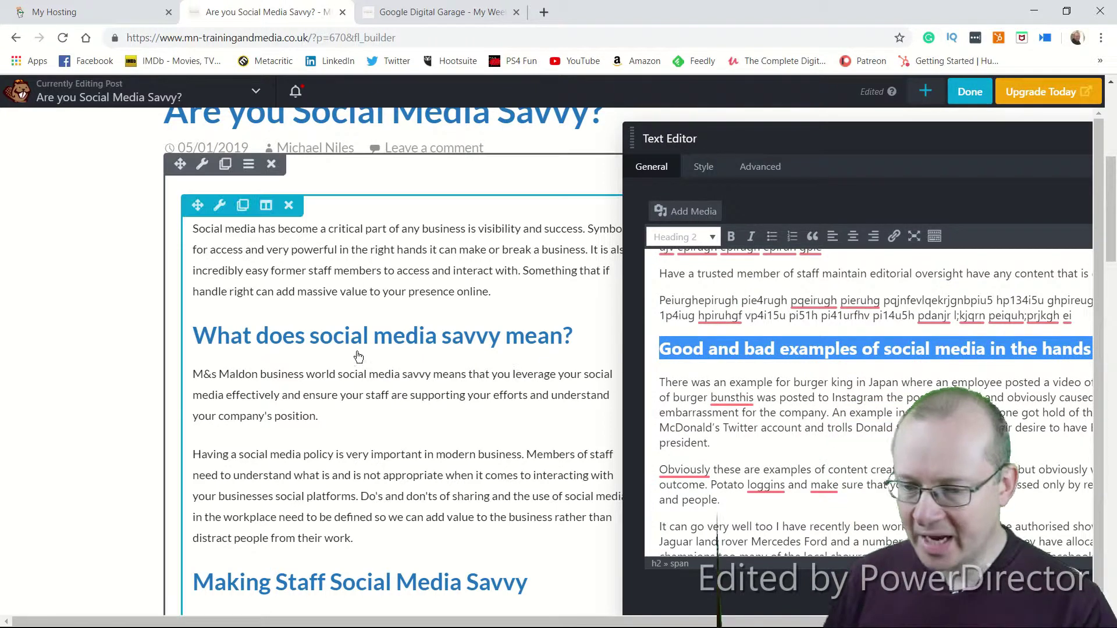
{"action": "scroll", "coordinate": [322, 306], "scroll_direction": "down", "scroll_amount": 4}
{"action": "scroll", "coordinate": [322, 307], "scroll_direction": "down", "scroll_amount": 15}
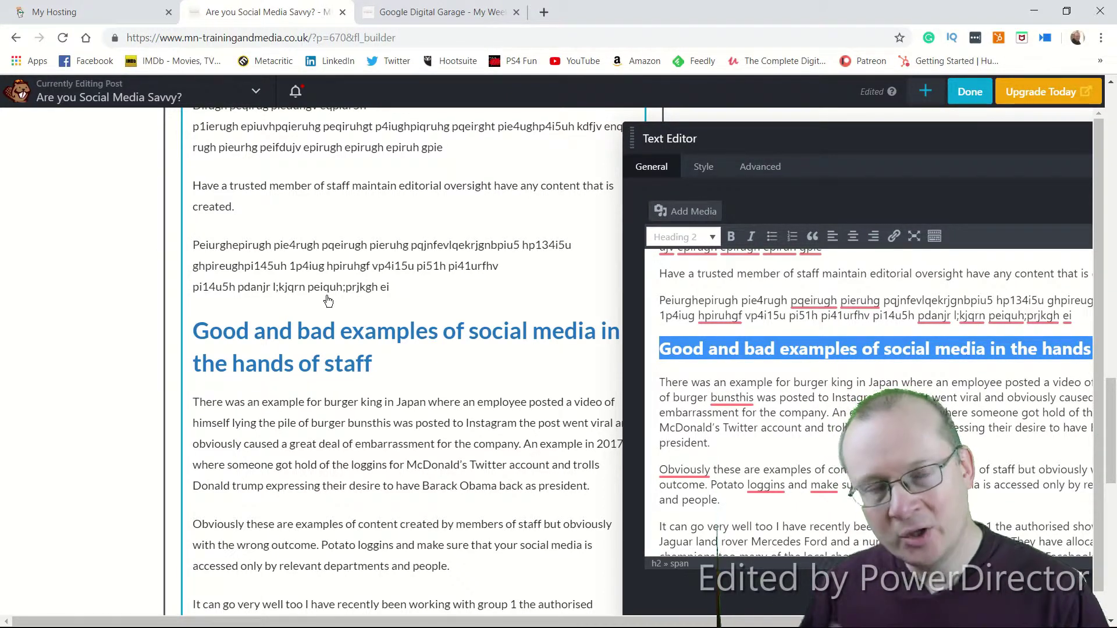
{"action": "scroll", "coordinate": [328, 301], "scroll_direction": "up", "scroll_amount": 15}
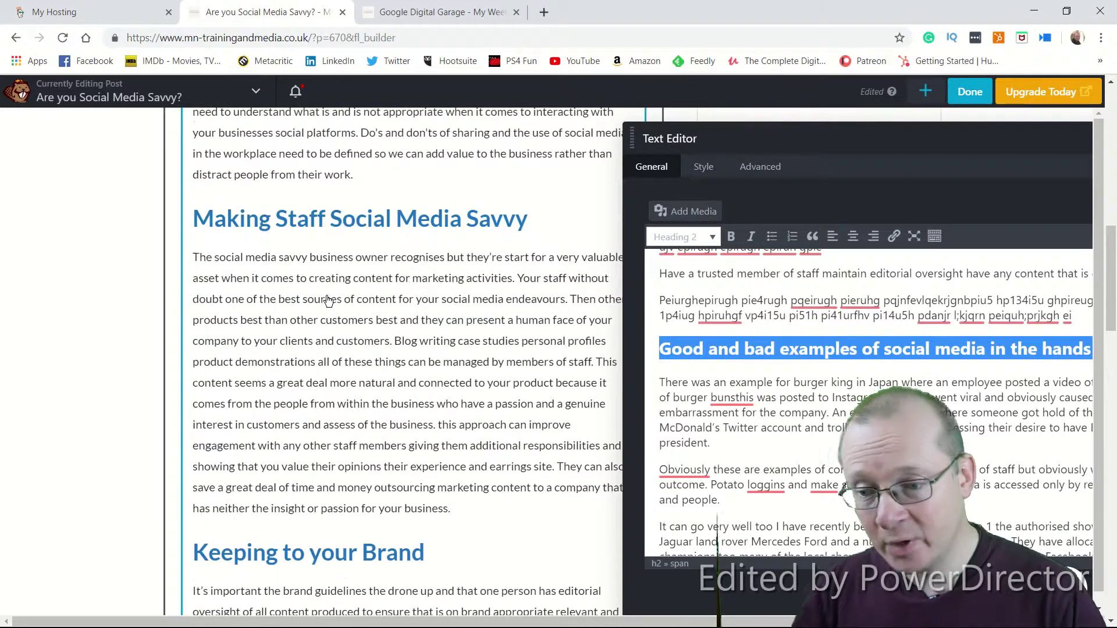
{"action": "scroll", "coordinate": [327, 300], "scroll_direction": "up", "scroll_amount": 4}
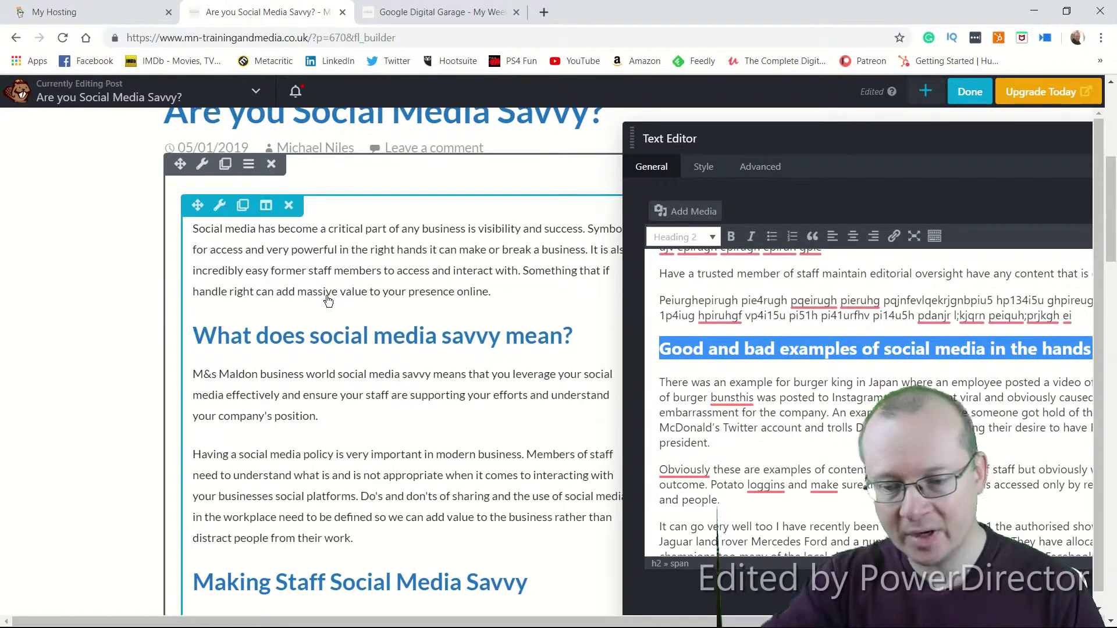
{"action": "scroll", "coordinate": [328, 301], "scroll_direction": "down", "scroll_amount": 4}
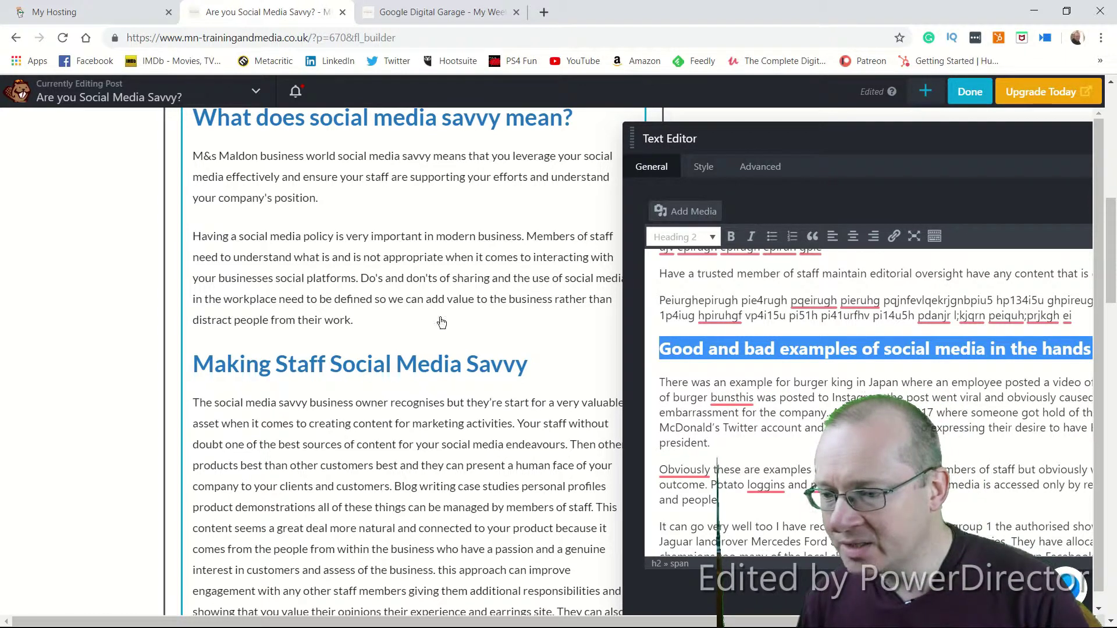
Step: Recentre the editor panel and keep Heading 2 on the 'Good and bad examples…' subtitle, zooming out
{"action": "left_click_drag", "start_coordinate": [804, 146], "coordinate": [646, 103]}
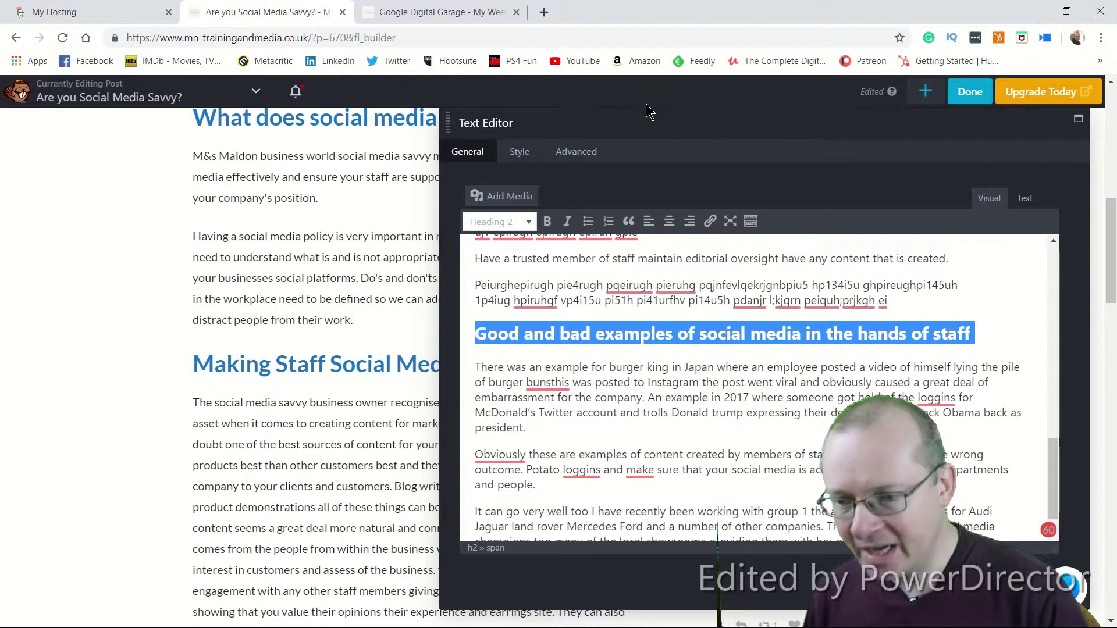
{"action": "scroll", "coordinate": [462, 214], "scroll_direction": "up", "scroll_amount": 3}
{"action": "scroll", "coordinate": [462, 214], "scroll_direction": "up", "scroll_amount": 1}
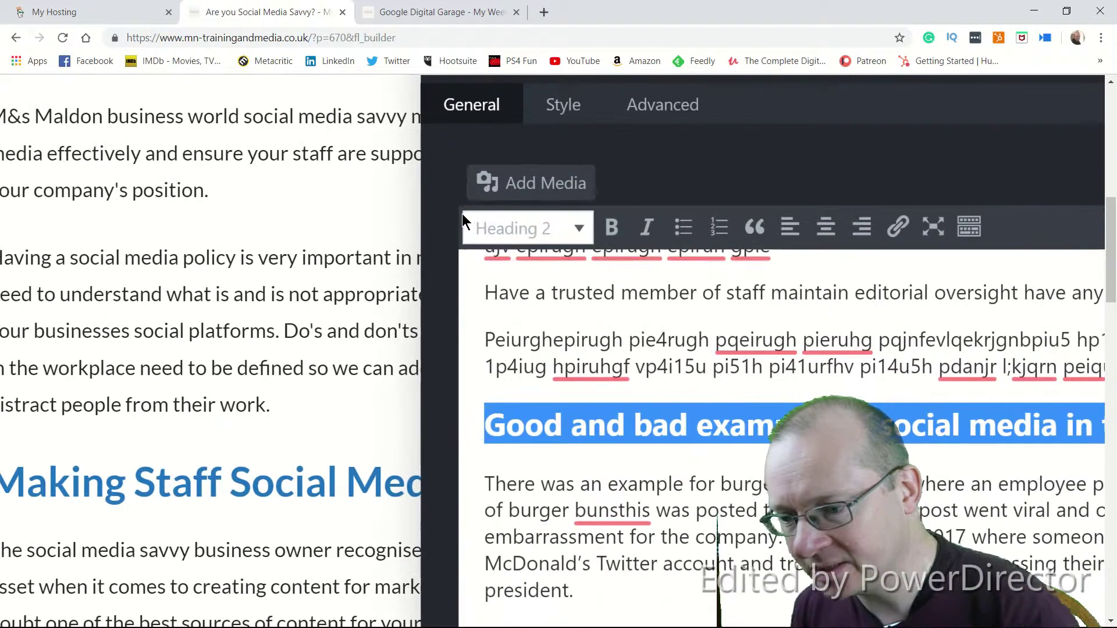
{"action": "left_click", "coordinate": [582, 230]}
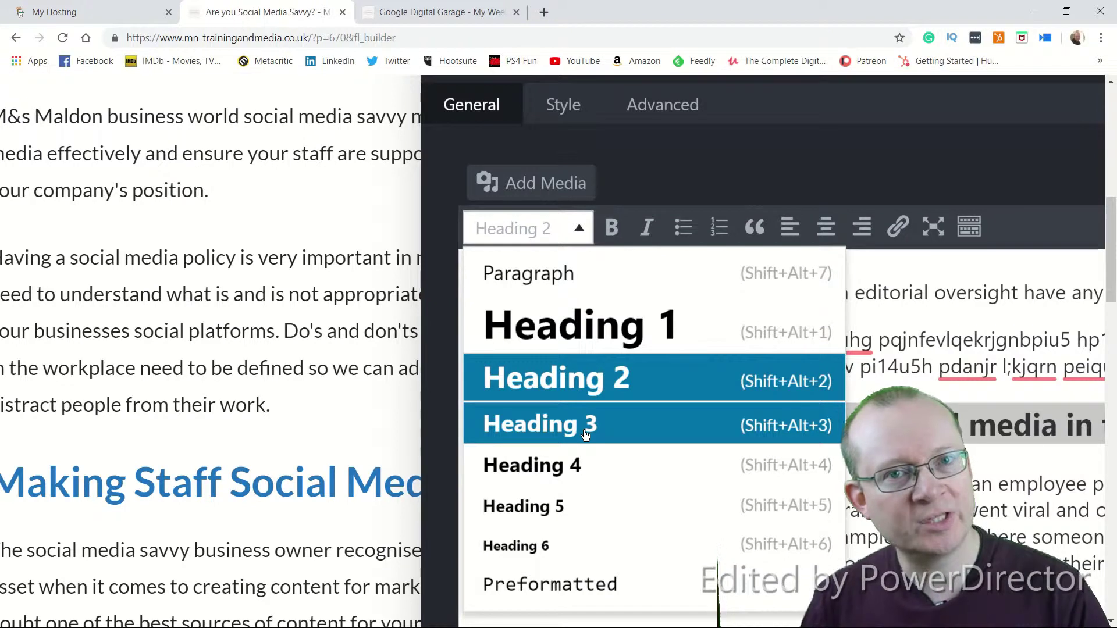
{"action": "key", "text": "ctrl+minus"}
{"action": "left_click", "coordinate": [782, 167]}
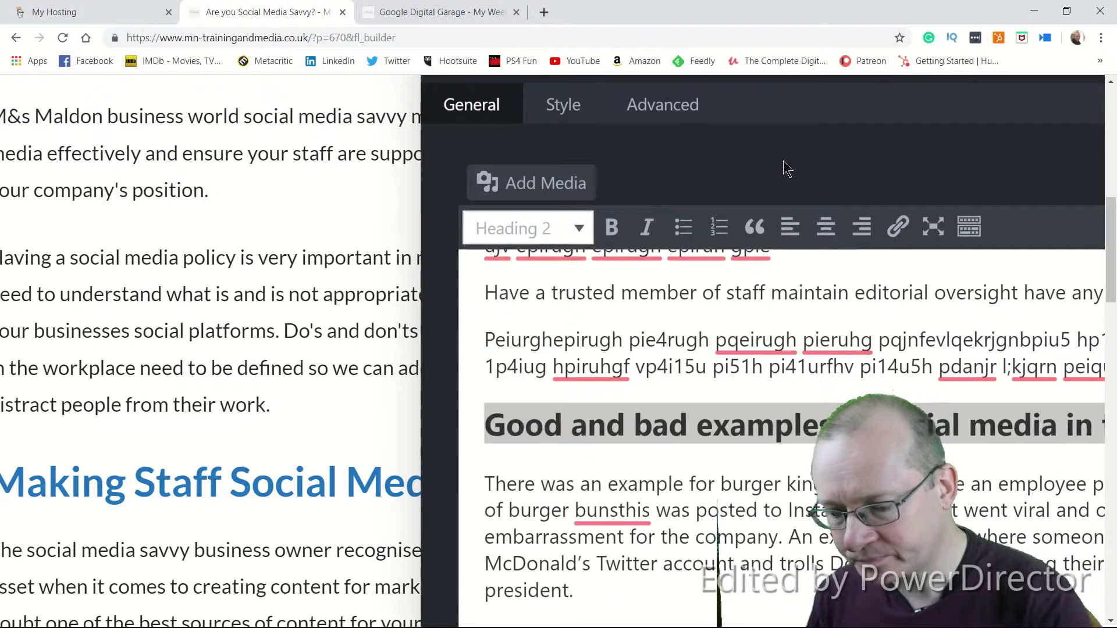
Step: Make the social media policy and 'Engage staff' subpoints Heading 3
{"action": "key", "text": "ctrl+minus"}
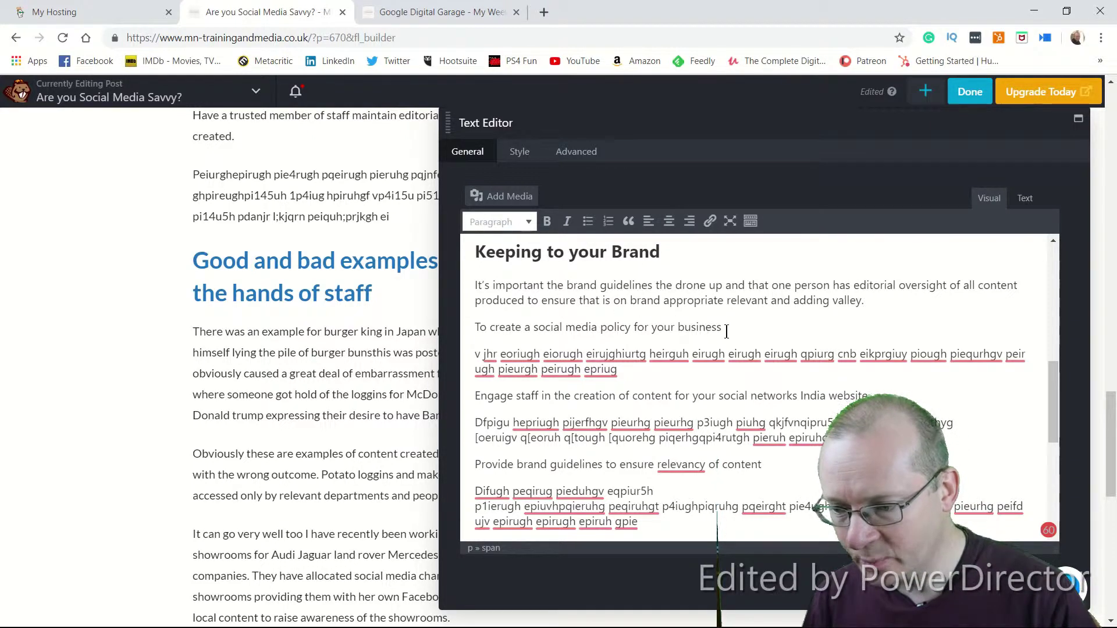
{"action": "left_click_drag", "start_coordinate": [725, 327], "coordinate": [464, 329]}
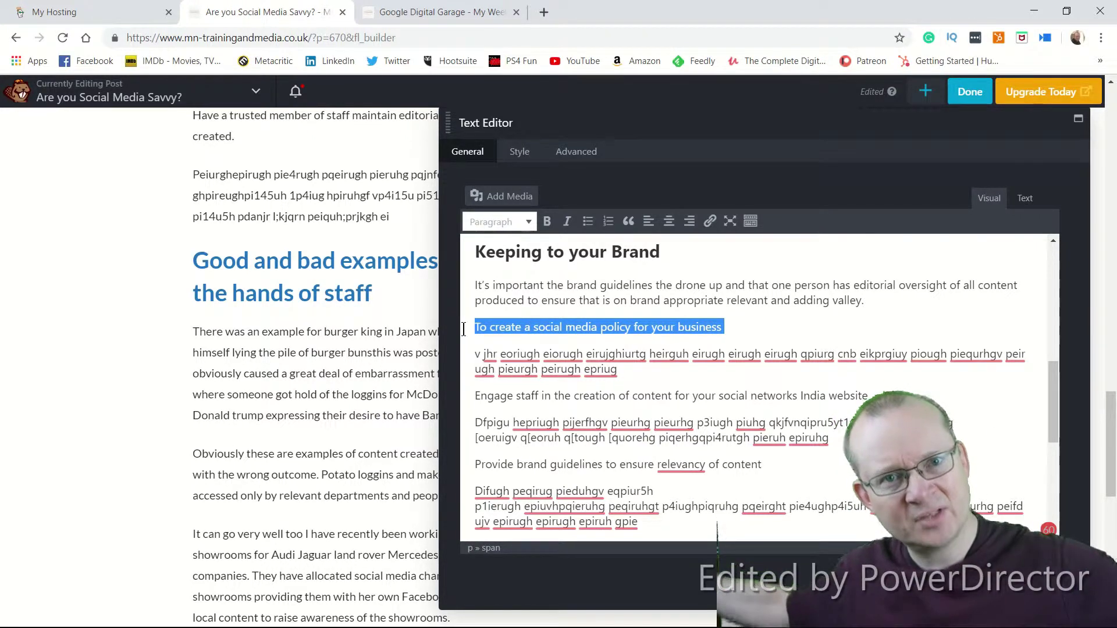
{"action": "left_click", "coordinate": [531, 222]}
{"action": "left_click", "coordinate": [512, 332]}
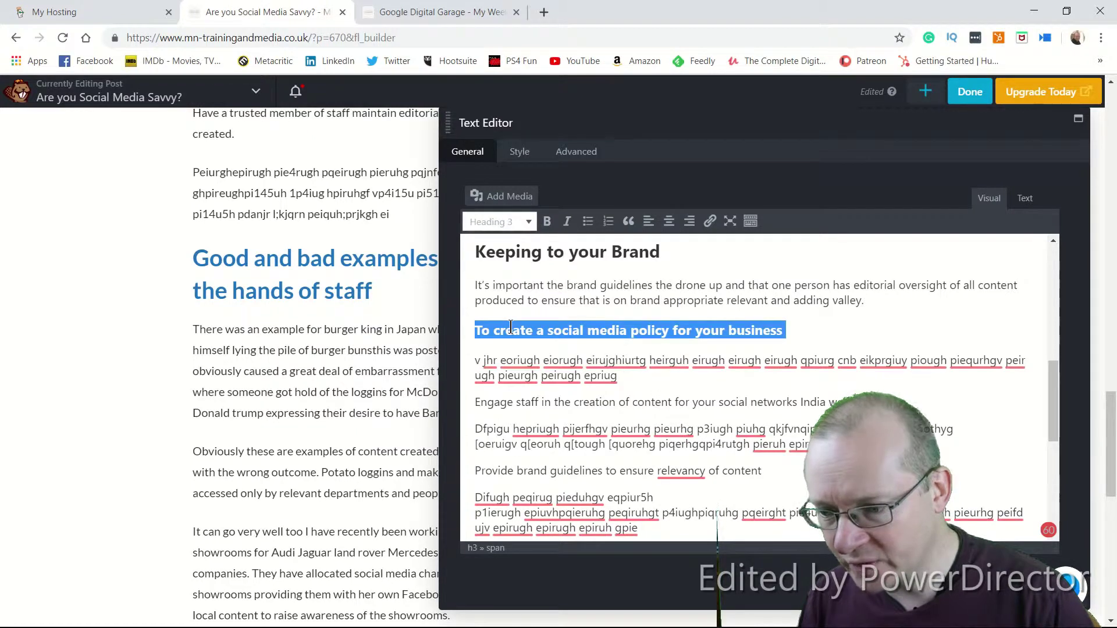
{"action": "scroll", "coordinate": [524, 319], "scroll_direction": "down", "scroll_amount": 2}
{"action": "scroll", "coordinate": [524, 319], "scroll_direction": "up", "scroll_amount": 2}
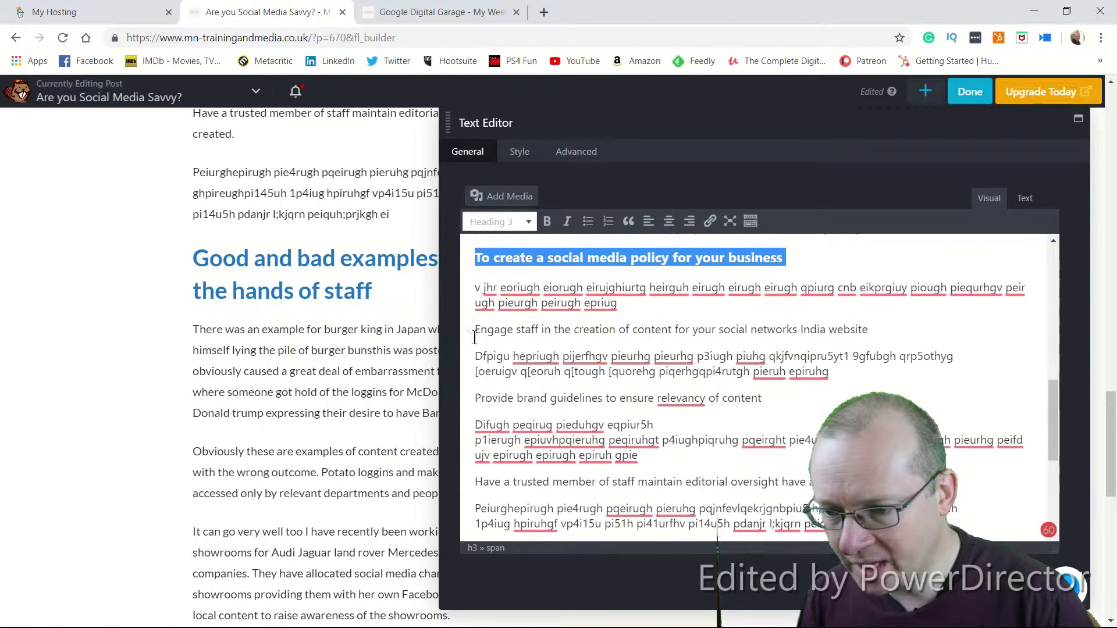
{"action": "left_click_drag", "start_coordinate": [474, 331], "coordinate": [881, 323]}
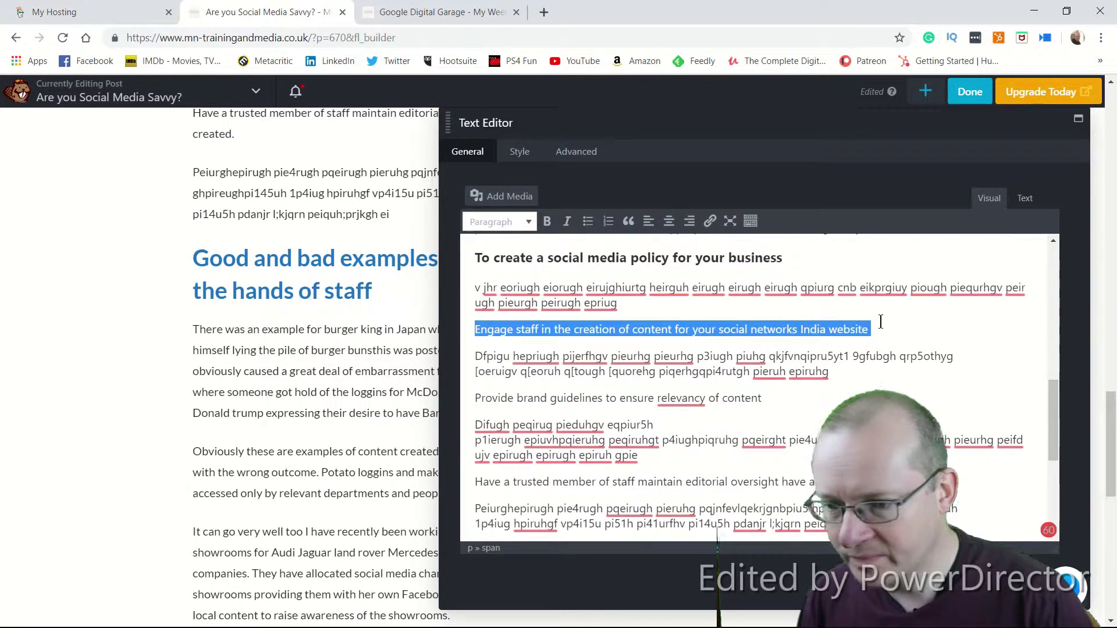
{"action": "left_click", "coordinate": [533, 224]}
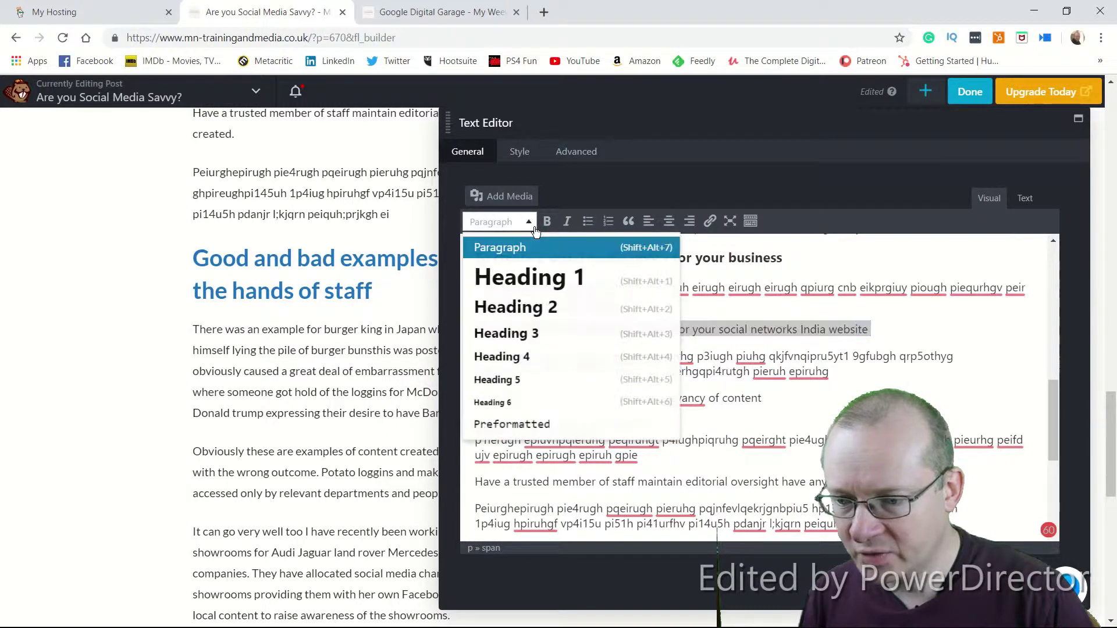
{"action": "left_click", "coordinate": [524, 334]}
Step: Make the 'Provide brand guidelines' and 'Have a trusted member…' editorial oversight subpoints Heading 3
{"action": "scroll", "coordinate": [557, 375], "scroll_direction": "down", "scroll_amount": 1}
{"action": "scroll", "coordinate": [558, 375], "scroll_direction": "down", "scroll_amount": 1}
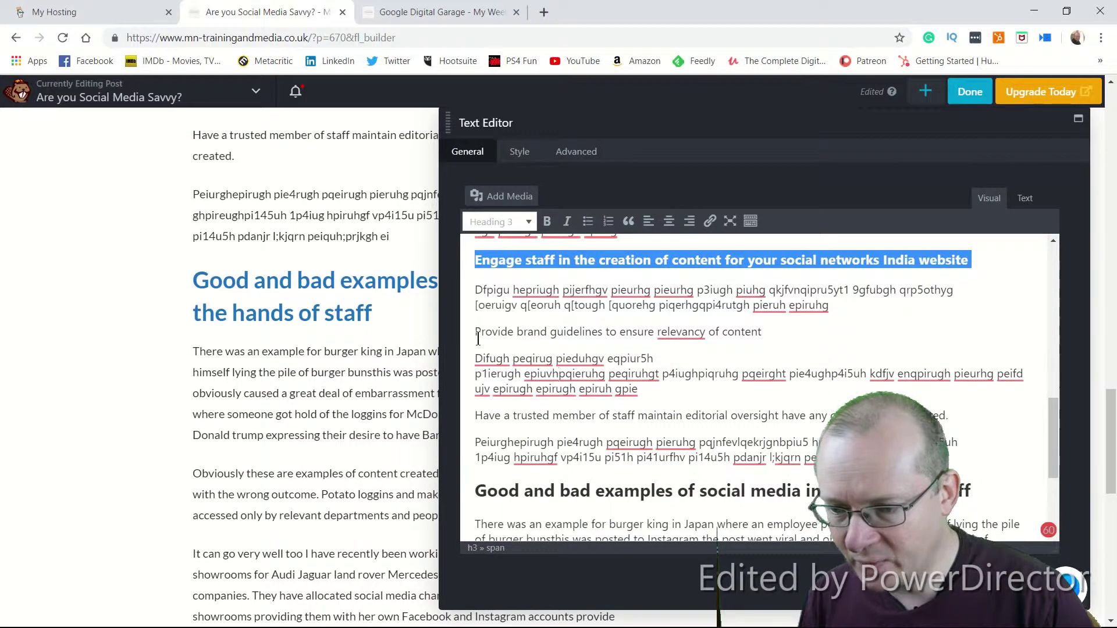
{"action": "left_click", "coordinate": [622, 332]}
{"action": "left_click_drag", "start_coordinate": [762, 340], "coordinate": [469, 335]}
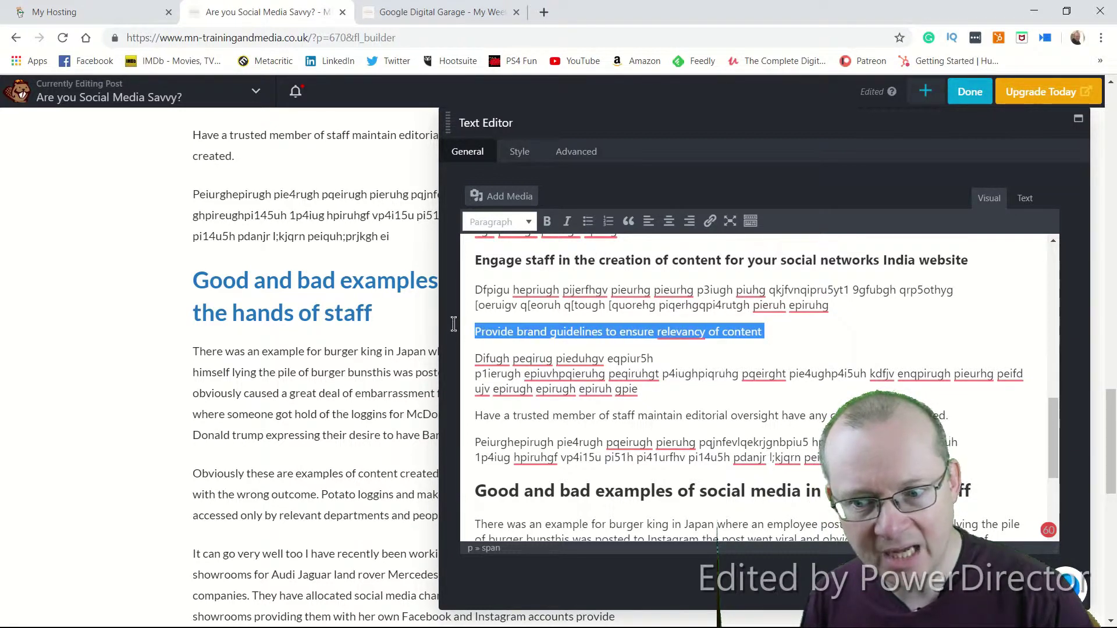
{"action": "left_click", "coordinate": [530, 222]}
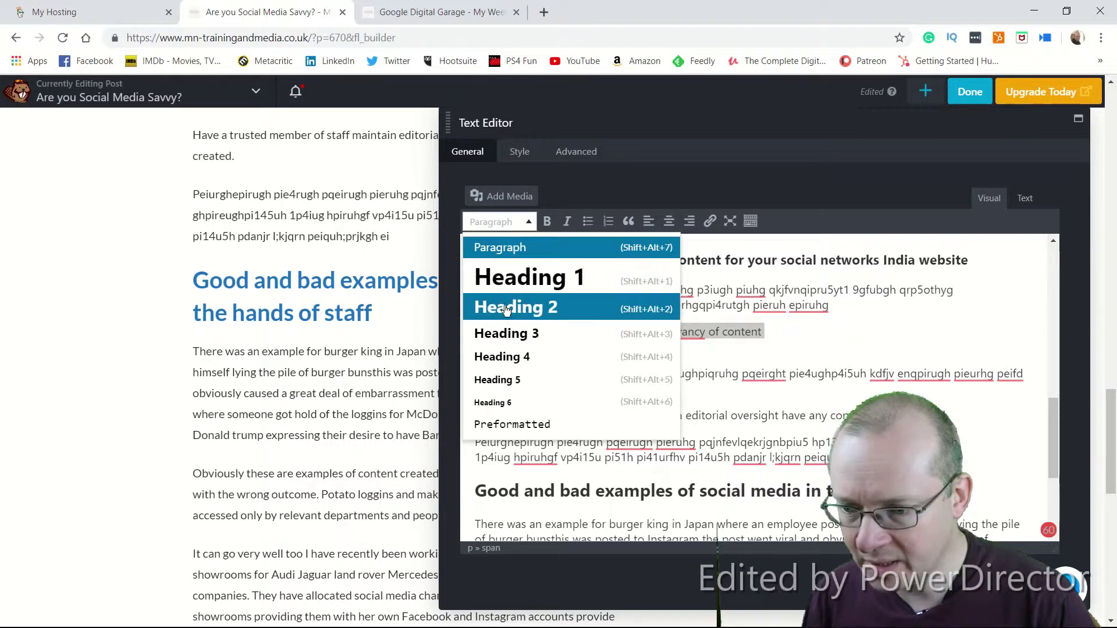
{"action": "left_click", "coordinate": [503, 333]}
{"action": "scroll", "coordinate": [502, 332], "scroll_direction": "down", "scroll_amount": 2}
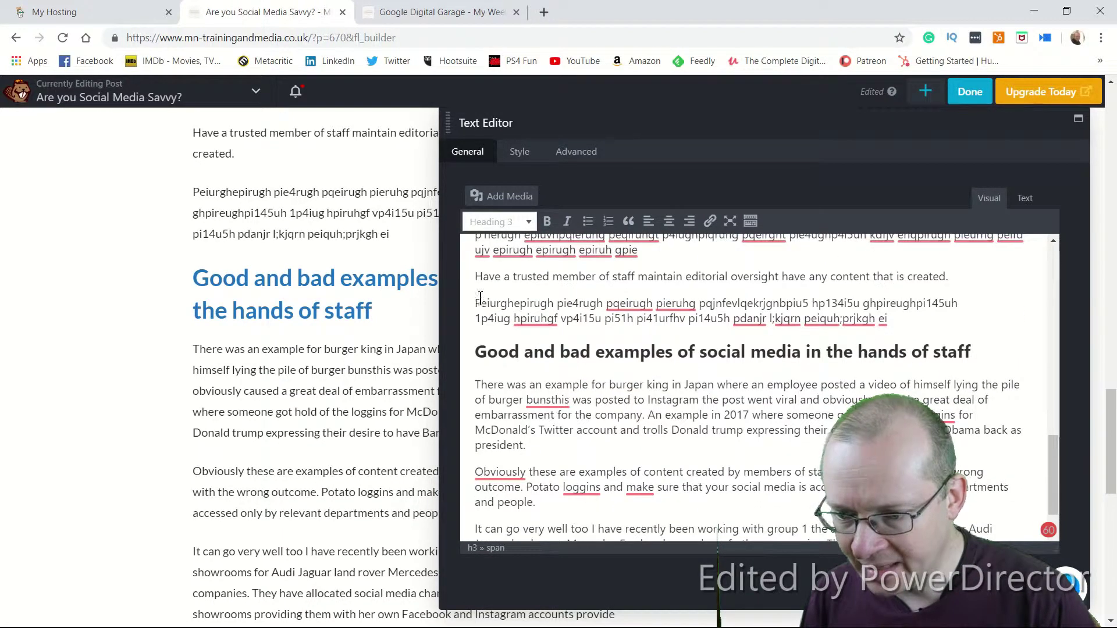
{"action": "left_click", "coordinate": [482, 276]}
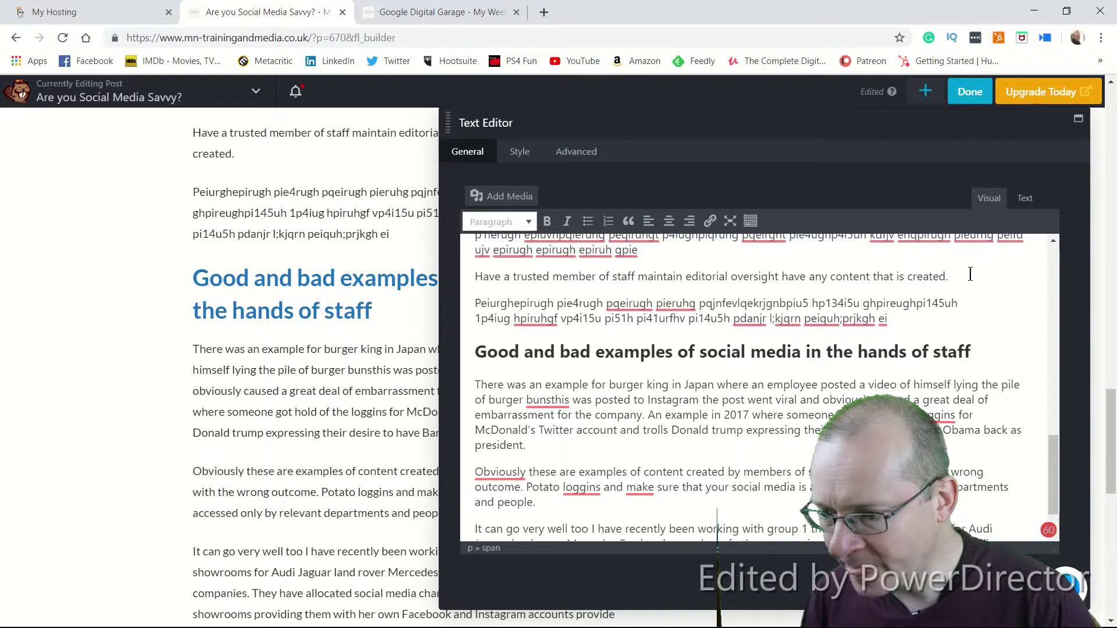
{"action": "left_click_drag", "start_coordinate": [969, 277], "coordinate": [474, 279]}
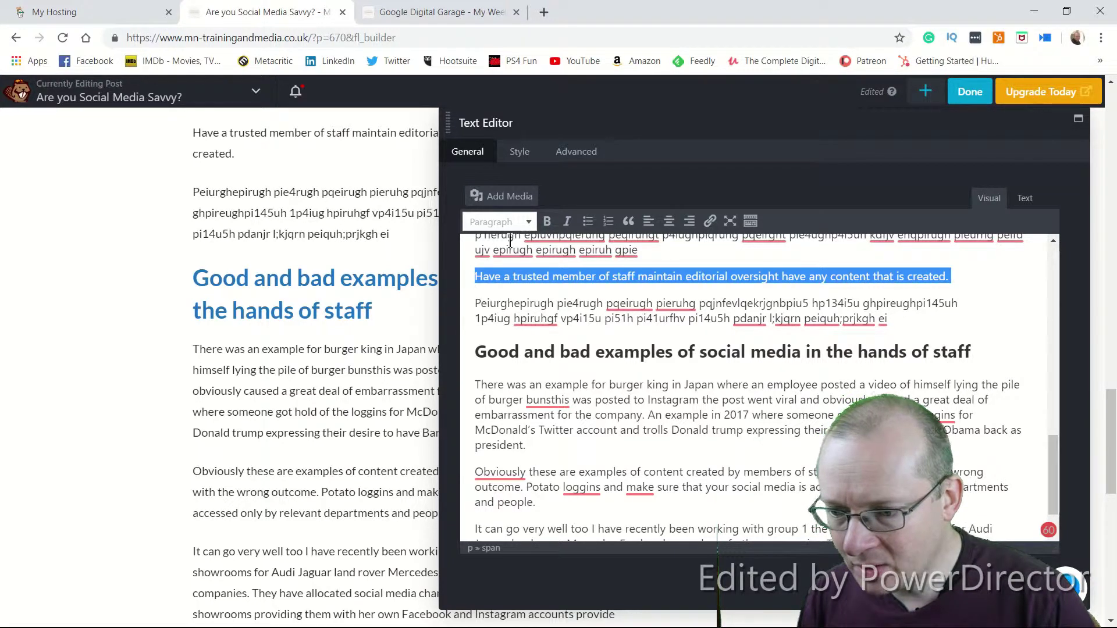
{"action": "left_click", "coordinate": [530, 222]}
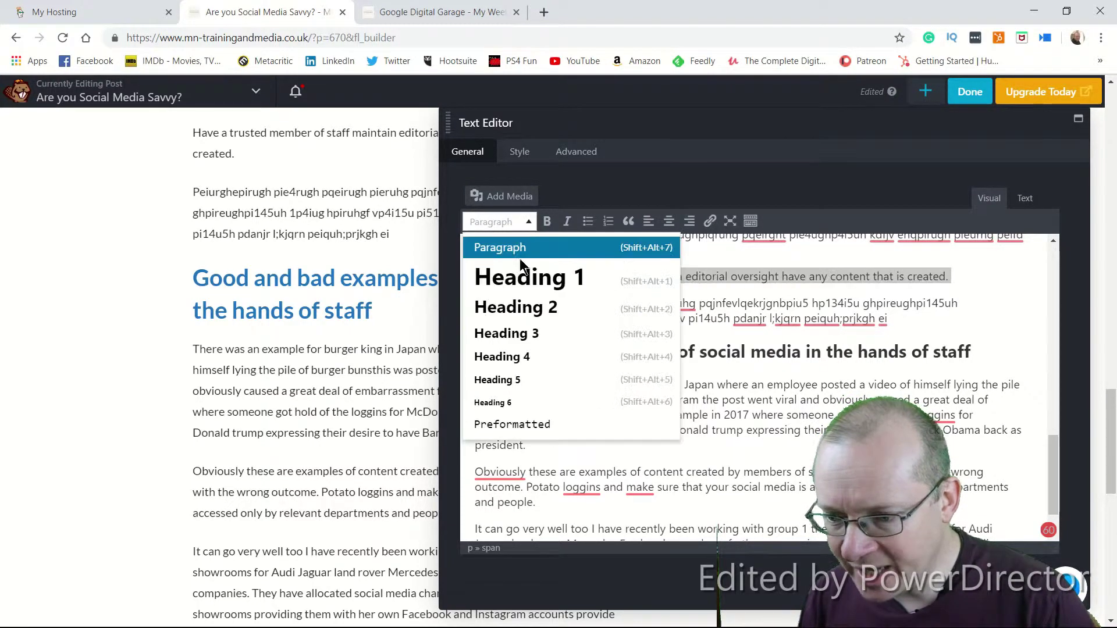
{"action": "left_click", "coordinate": [513, 332]}
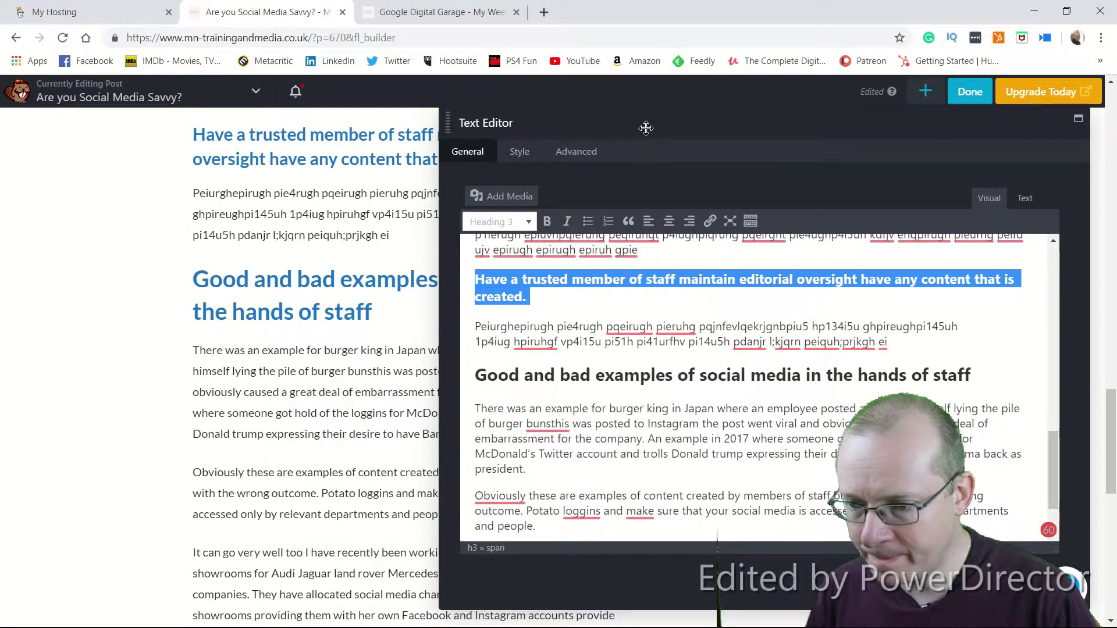
Step: Move the editor panel right and check the four blue Heading 3 subpoints under 'Keeping to your Brand'
{"action": "left_click_drag", "start_coordinate": [646, 127], "coordinate": [827, 132]}
{"action": "scroll", "coordinate": [284, 356], "scroll_direction": "down", "scroll_amount": 4}
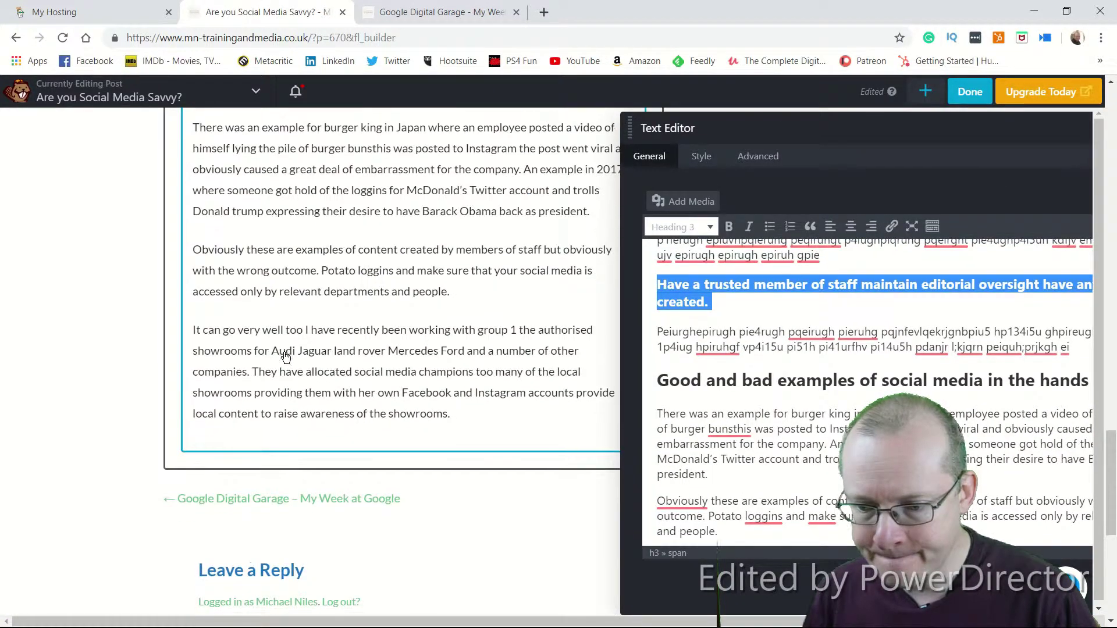
{"action": "scroll", "coordinate": [283, 356], "scroll_direction": "down", "scroll_amount": 5}
{"action": "scroll", "coordinate": [285, 356], "scroll_direction": "up", "scroll_amount": 15}
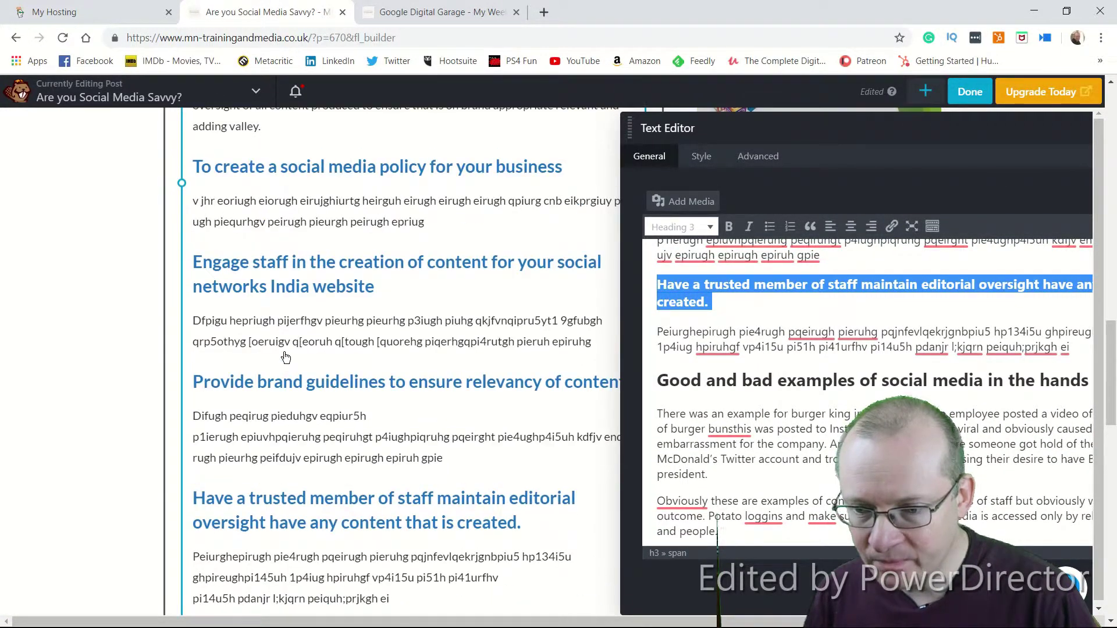
{"action": "scroll", "coordinate": [285, 357], "scroll_direction": "up", "scroll_amount": 1}
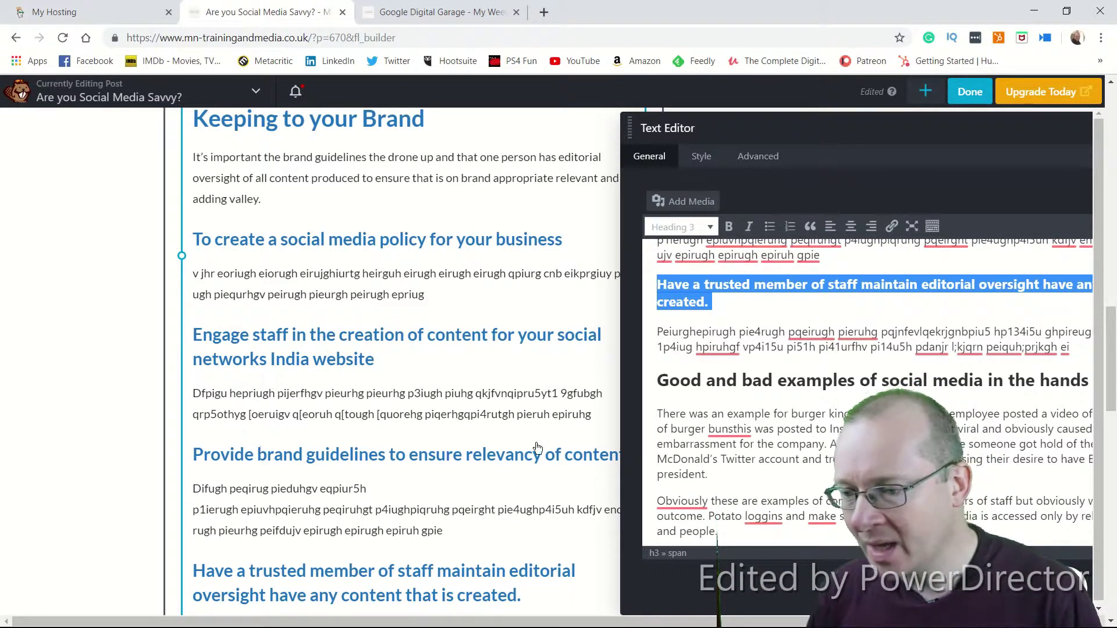
Step: Float the Text Editor panel back over the centre of the page
{"action": "left_click_drag", "start_coordinate": [909, 127], "coordinate": [558, 135]}
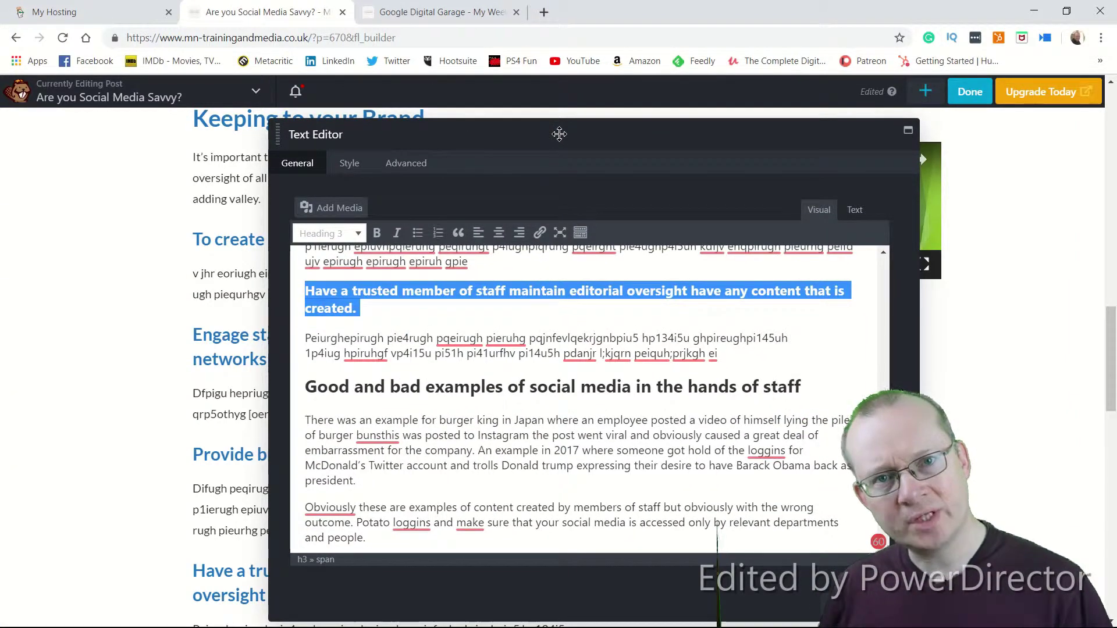